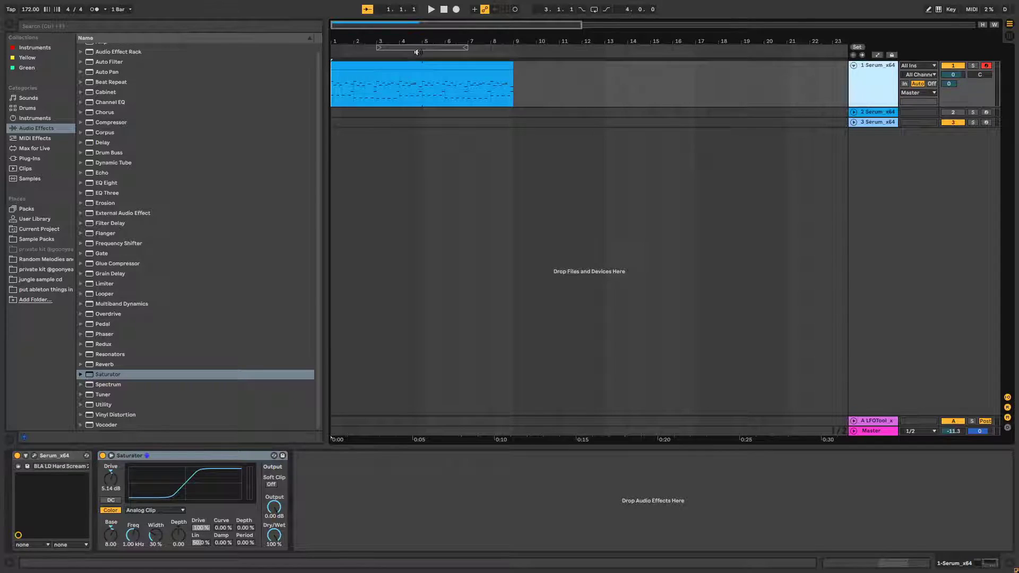
# - Set the arrangement loop to cover the whole eight-bar clip from bar 1 to bar 9 and enable looping
pyautogui.moveTo(416, 49); pyautogui.dragTo(357, 61)
pyautogui.moveTo(432, 46); pyautogui.dragTo(514, 47)
pyautogui.rightClick(503, 47)
pyautogui.click(509, 52)
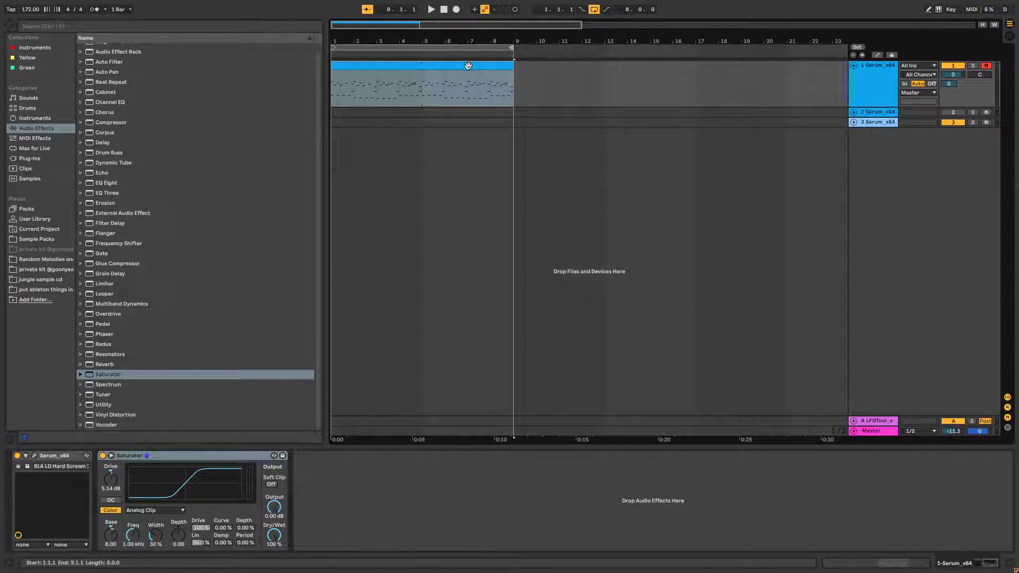
# - Open the first track's MIDI clip, play it back to review its notes, and return to the track's devices
pyautogui.doubleClick(466, 65)
pyautogui.moveTo(386, 514); pyautogui.dragTo(366, 400)
pyautogui.moveTo(436, 344); pyautogui.dragTo(482, 471)
pyautogui.click(481, 470)
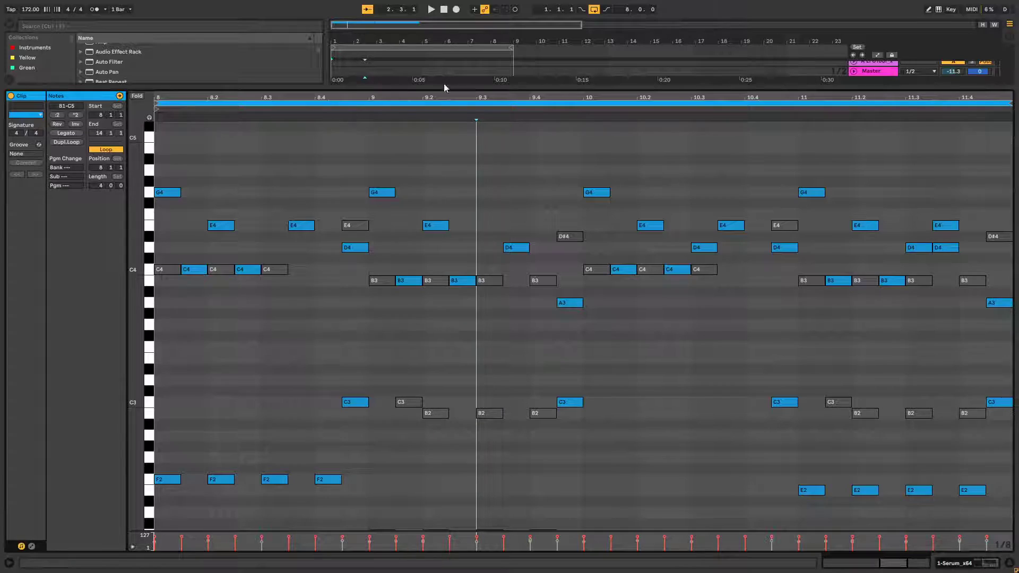
pyautogui.press('space')
pyautogui.scroll(-3, 674, 301)
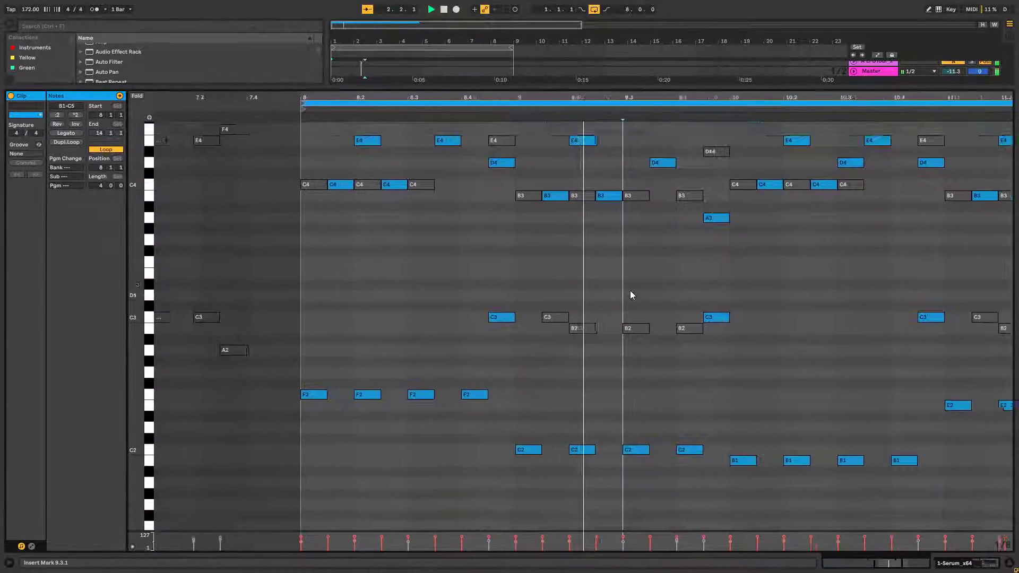
pyautogui.moveTo(680, 86); pyautogui.dragTo(669, 390)
pyautogui.press('Tab')
pyautogui.press('Tab')
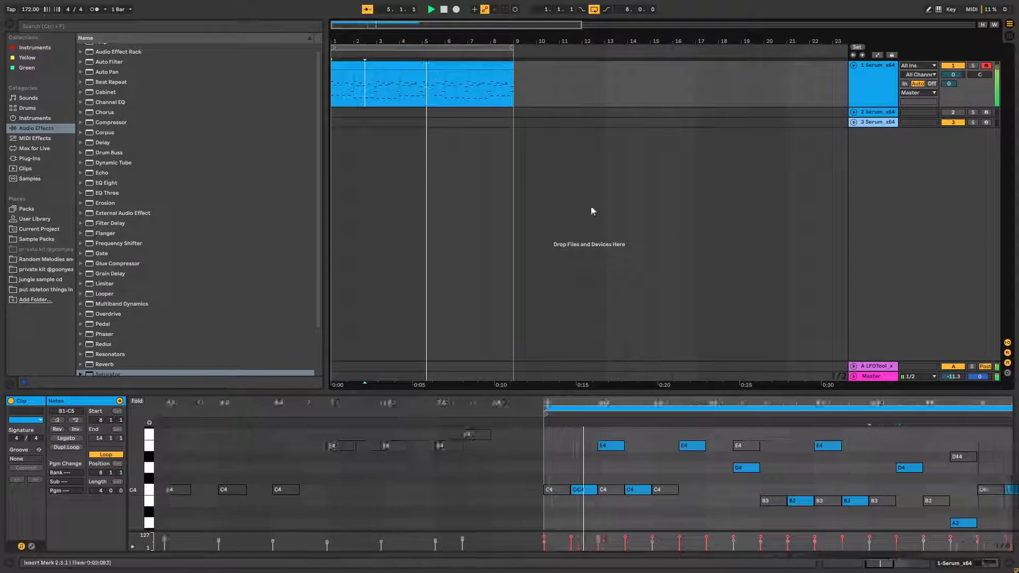
pyautogui.click(864, 86)
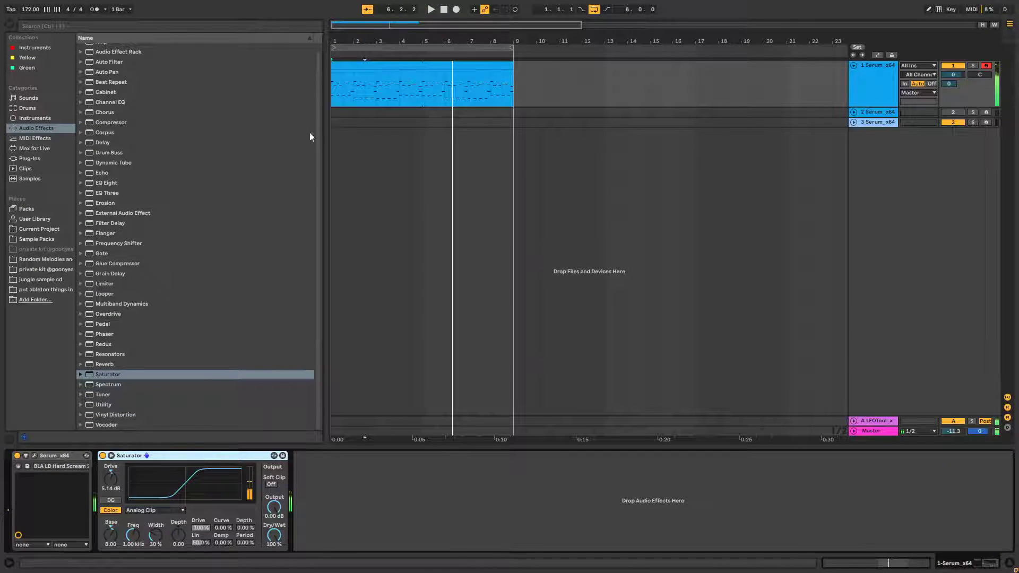
# - Load Serum_x64 on a new MIDI track and choose the BLA PL Shine preset from the Beatlab Audio Stonebank collection
pyautogui.click(36, 158)
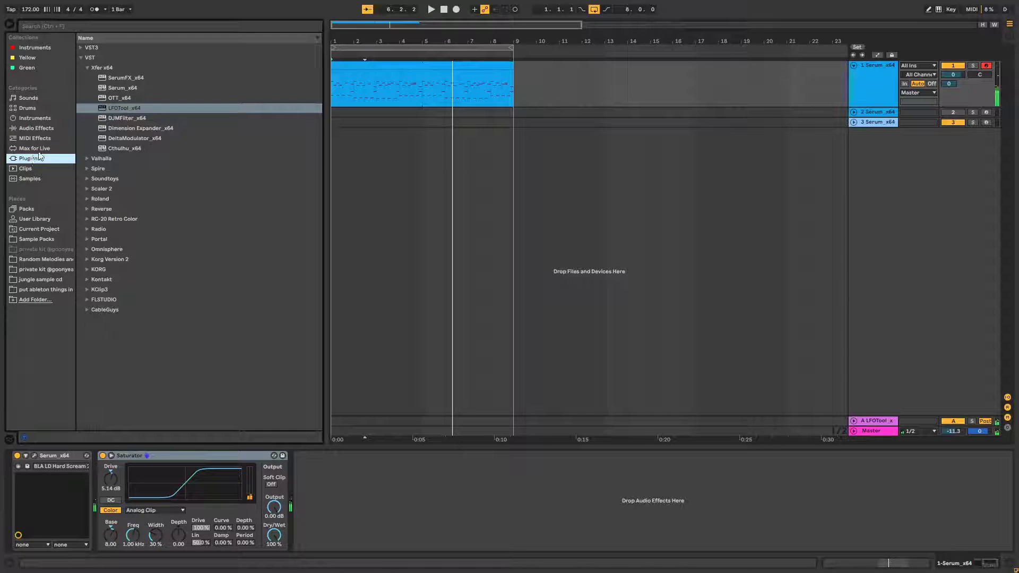
pyautogui.click(114, 89)
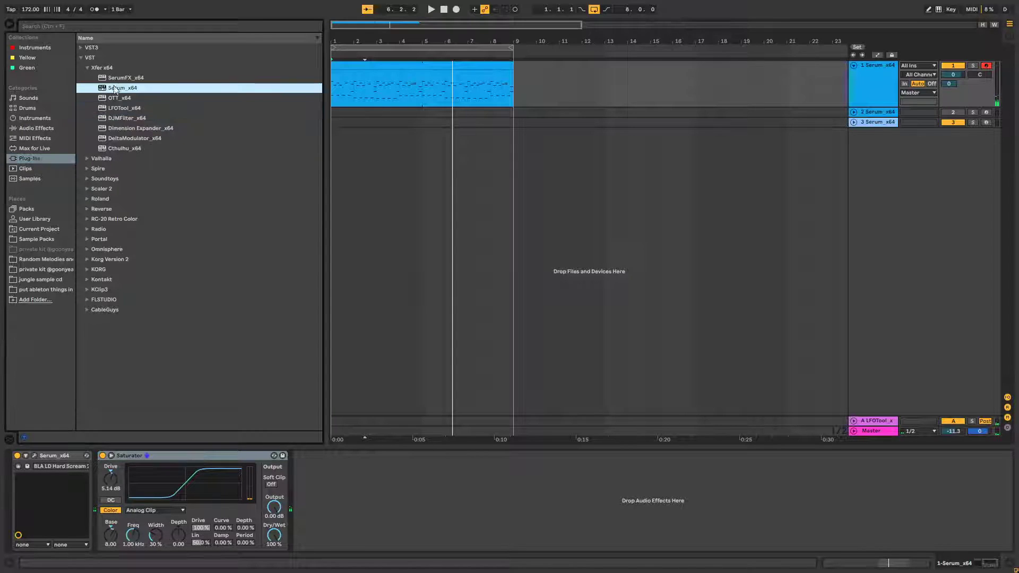
pyautogui.moveTo(939, 264); pyautogui.dragTo(938, 265)
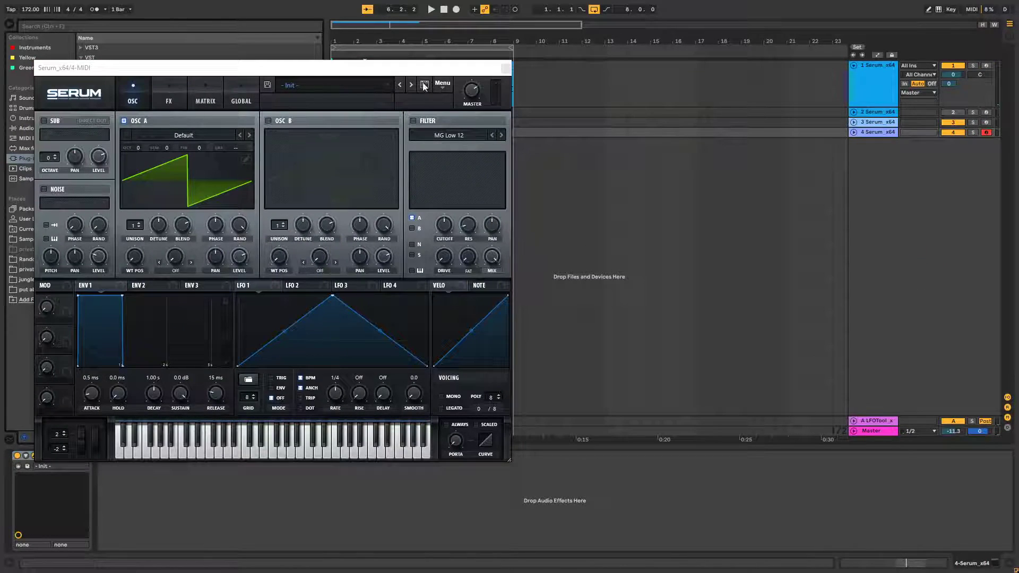
pyautogui.click(360, 86)
pyautogui.moveTo(330, 206)
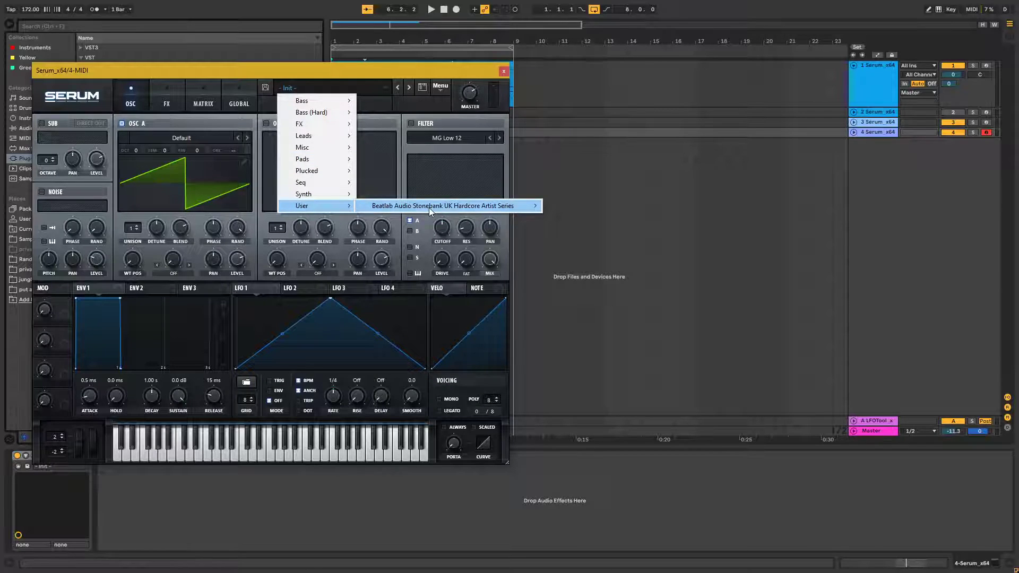
pyautogui.moveTo(431, 212)
pyautogui.click(340, 358)
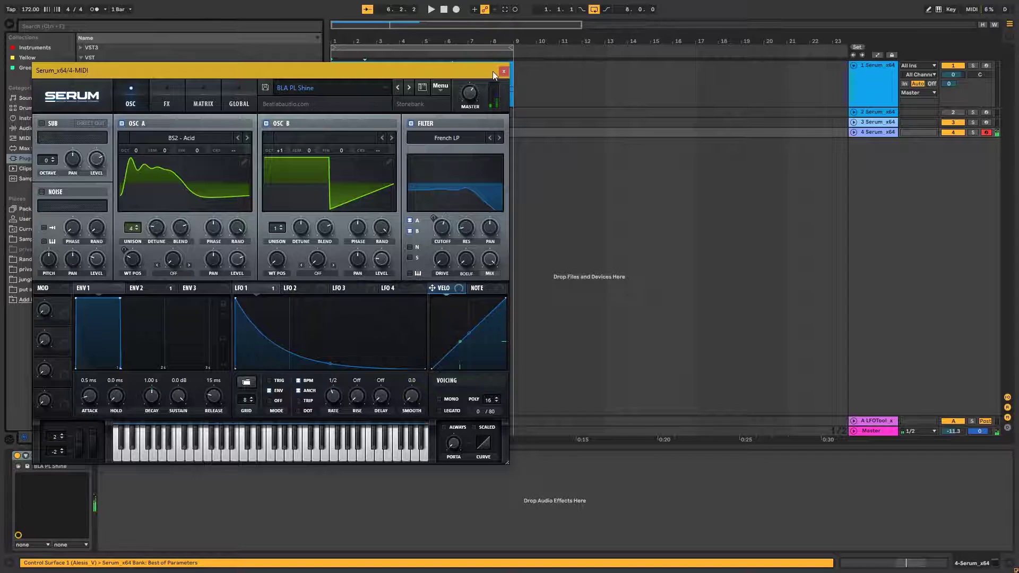
pyautogui.click(503, 71)
# - Copy the first track's eight-bar MIDI clip onto the BLA PL Shine track and play that track soloed
pyautogui.click(387, 64)
pyautogui.moveTo(387, 64); pyautogui.dragTo(382, 112)
pyautogui.press('space')
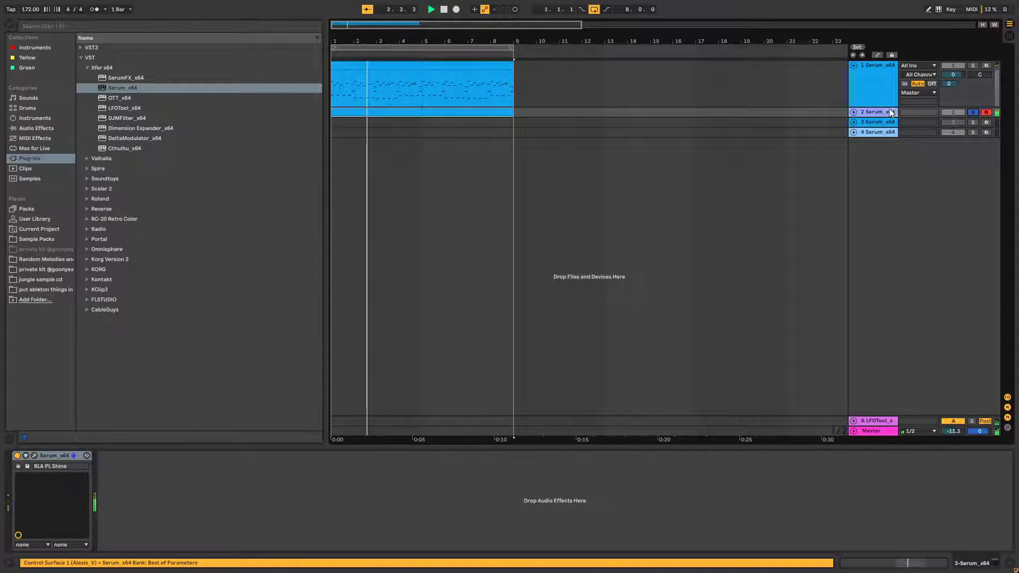
# - Audition the Beatlab pluck and pad presets in the second track's Serum and load BLA PD Gritty Hold
pyautogui.click(34, 456)
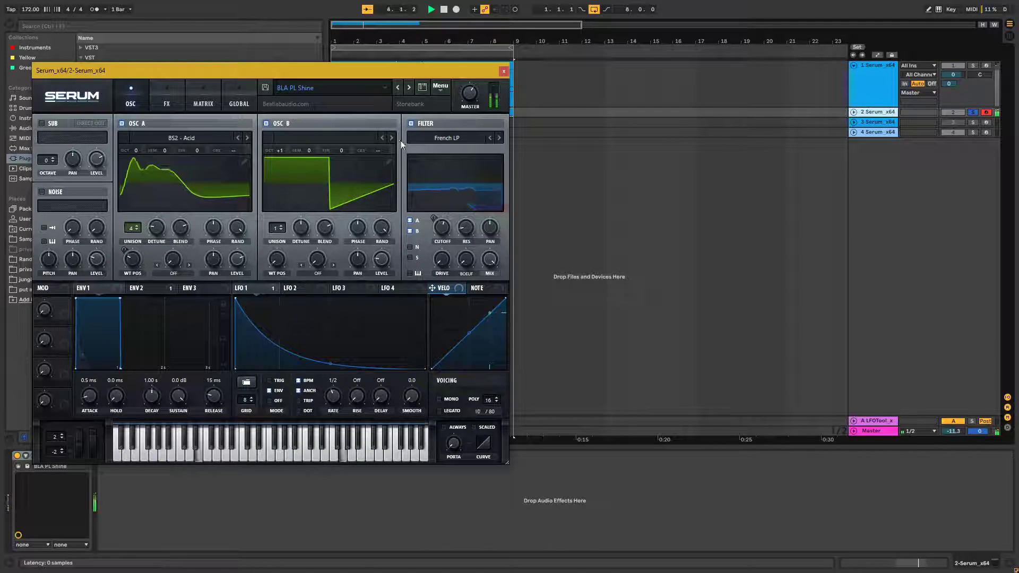
pyautogui.click(422, 87)
pyautogui.click(106, 268)
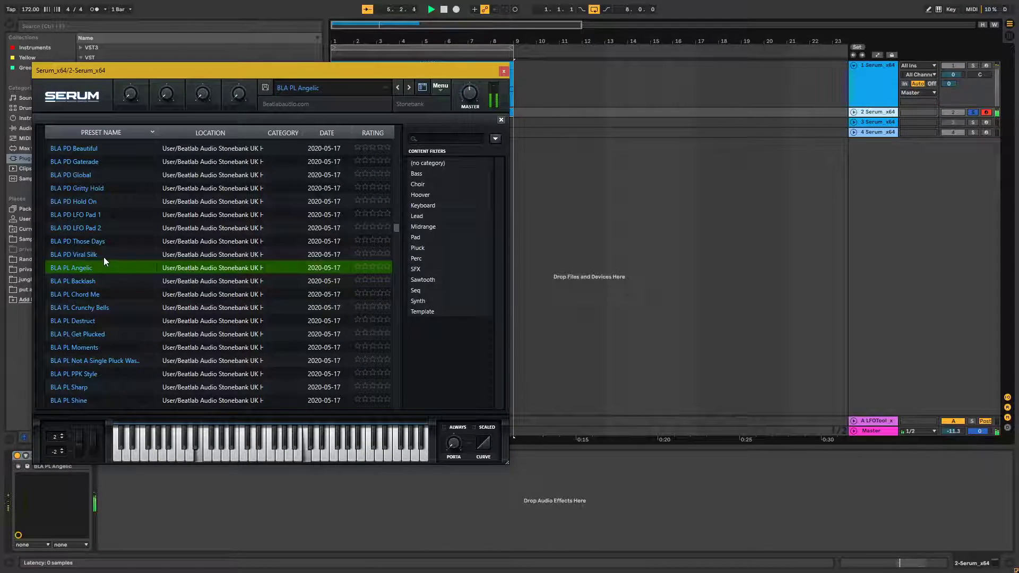
pyautogui.click(104, 257)
pyautogui.click(109, 233)
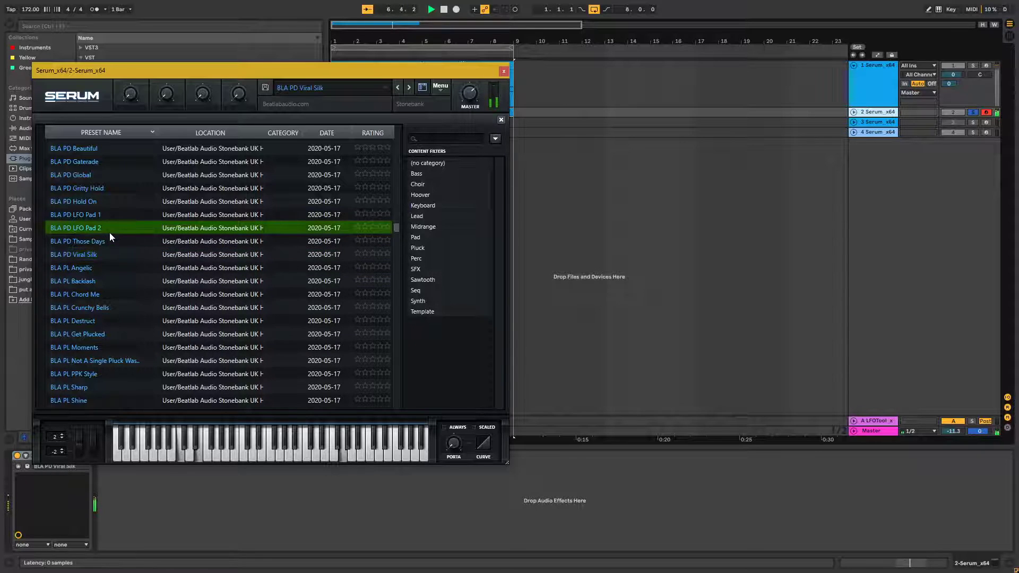
pyautogui.click(84, 205)
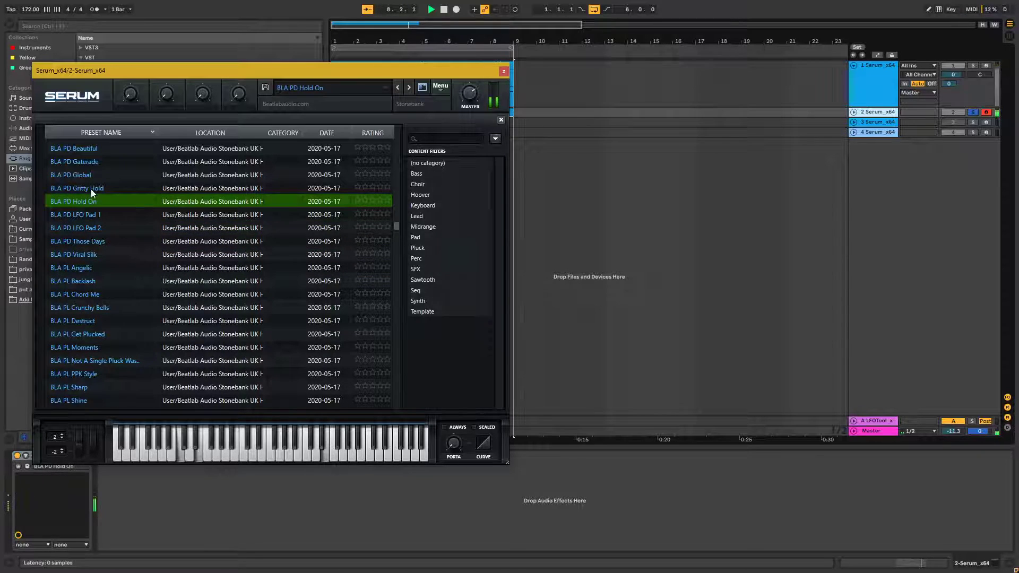
pyautogui.click(92, 189)
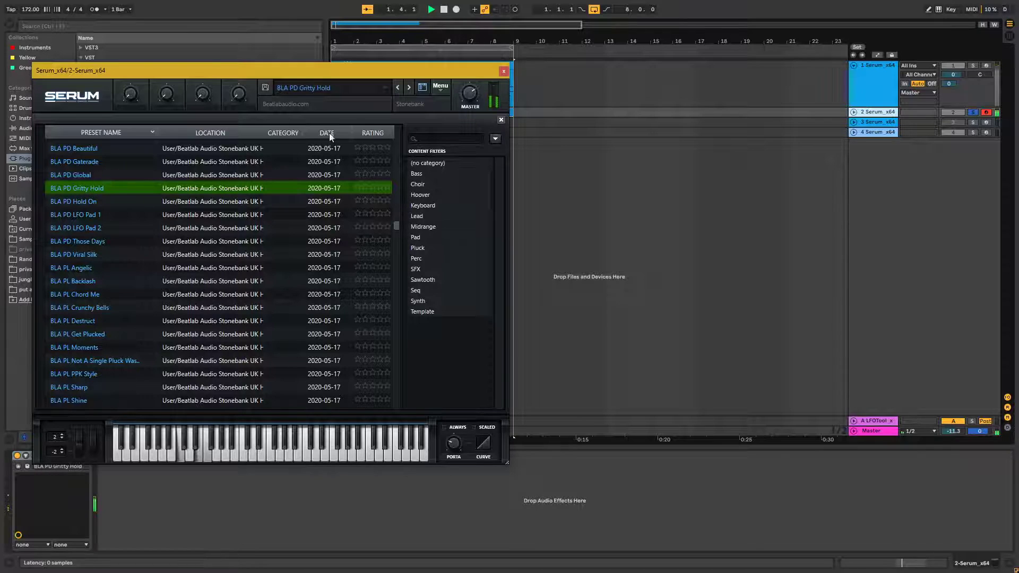
pyautogui.click(504, 71)
# - Copy the first track's Saturator onto the Gritty Hold track, raising its drive to about 10 dB and its base to 16
pyautogui.click(862, 95)
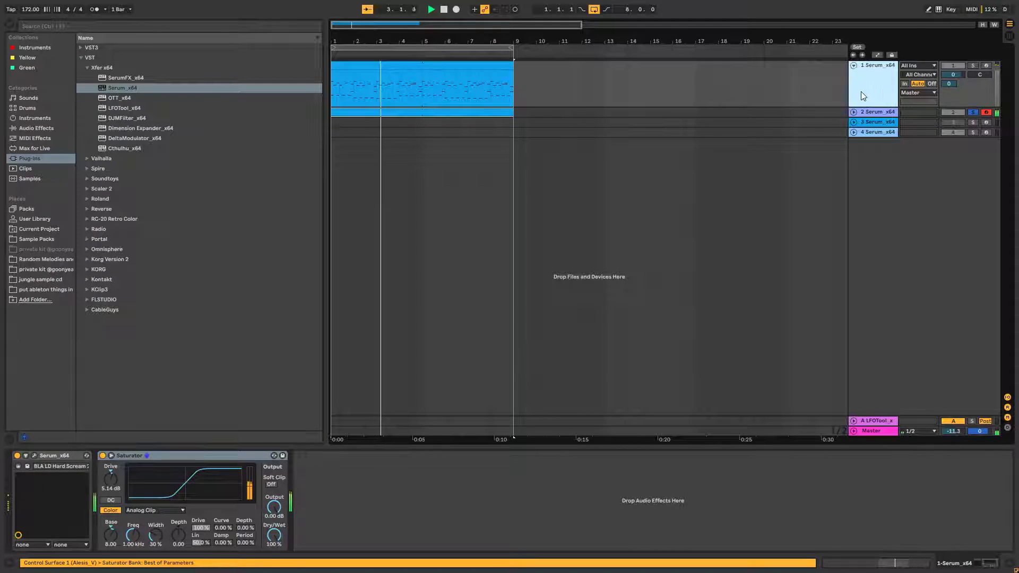
pyautogui.rightClick(169, 463)
pyautogui.click(180, 347)
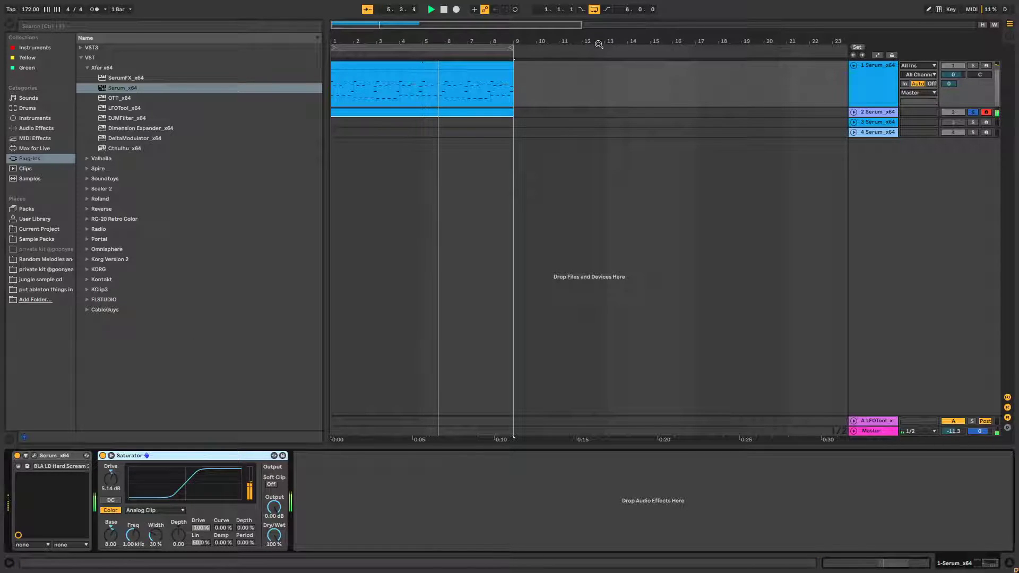
pyautogui.click(896, 118)
pyautogui.hotkey('ctrl', 'v')
pyautogui.moveTo(112, 535); pyautogui.dragTo(112, 523)
pyautogui.moveTo(108, 480); pyautogui.dragTo(109, 460)
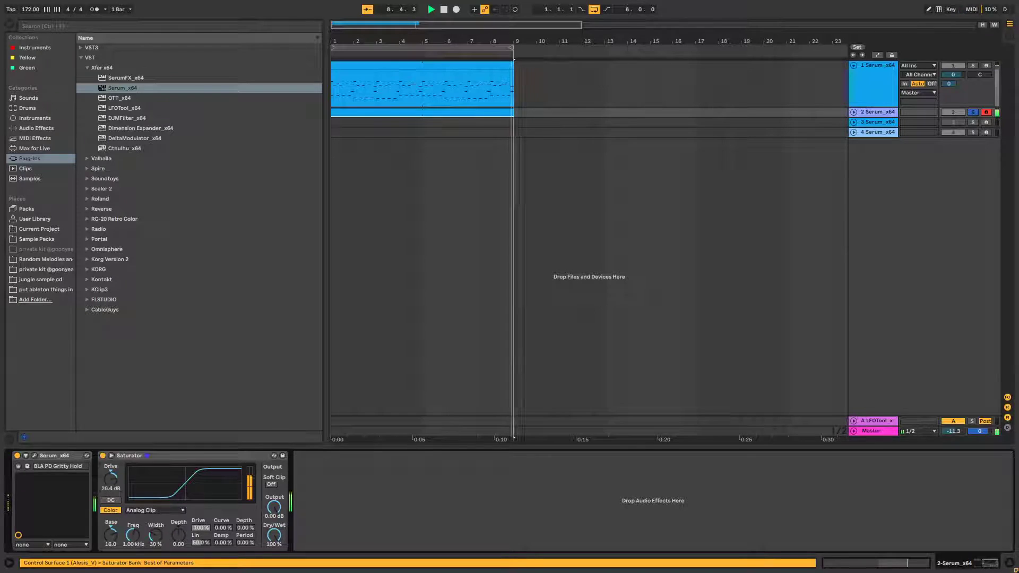
# - Unsolo the Gritty Hold track and delete the two empty Serum tracks below it
pyautogui.click(973, 112)
pyautogui.click(870, 123)
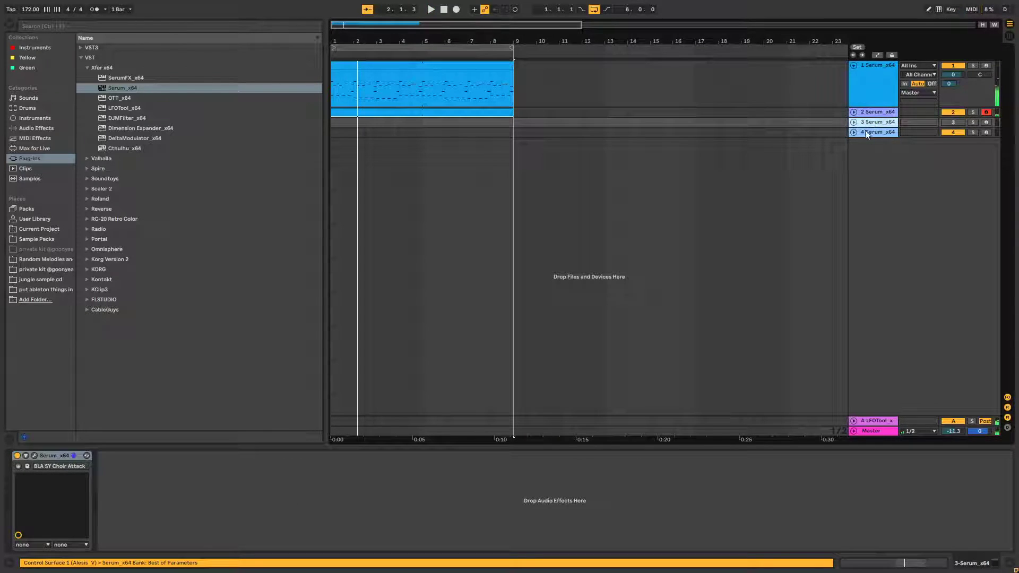
pyautogui.click(871, 132)
pyautogui.click(878, 124)
pyautogui.press('Delete')
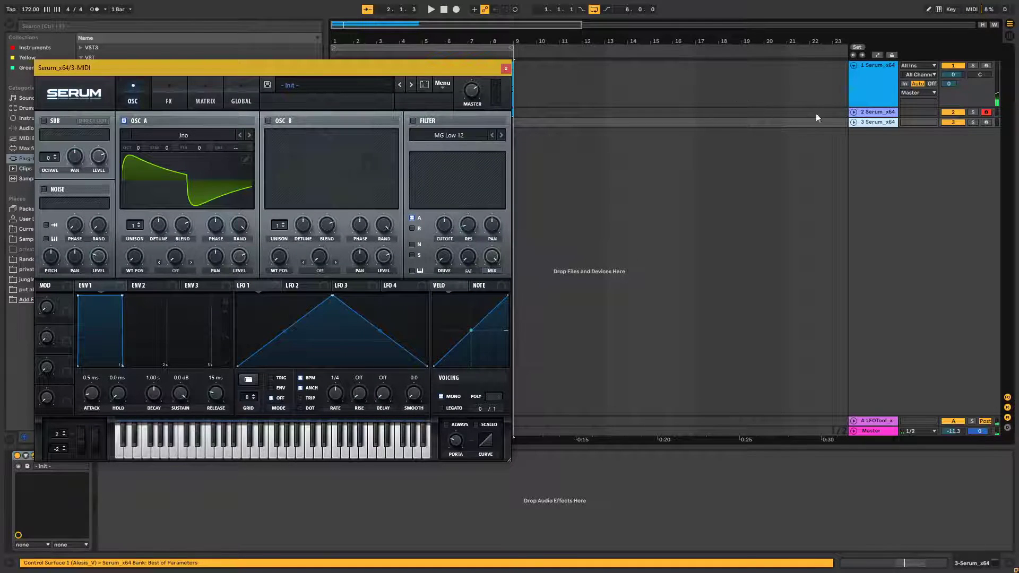
pyautogui.click(885, 122)
pyautogui.press('Delete')
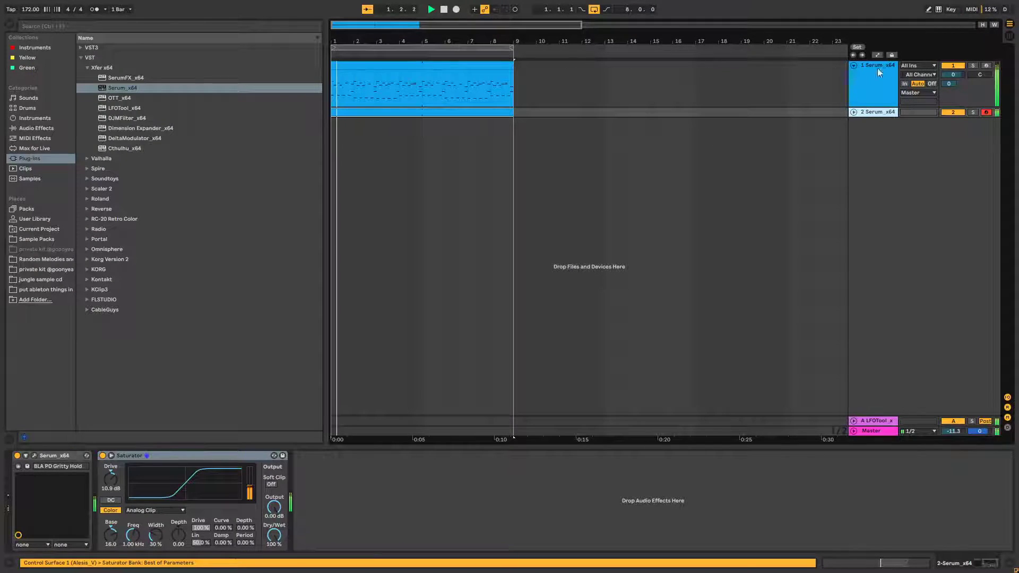
# - Group the two remaining Serum tracks
pyautogui.click(871, 94)
pyautogui.rightClick(872, 94)
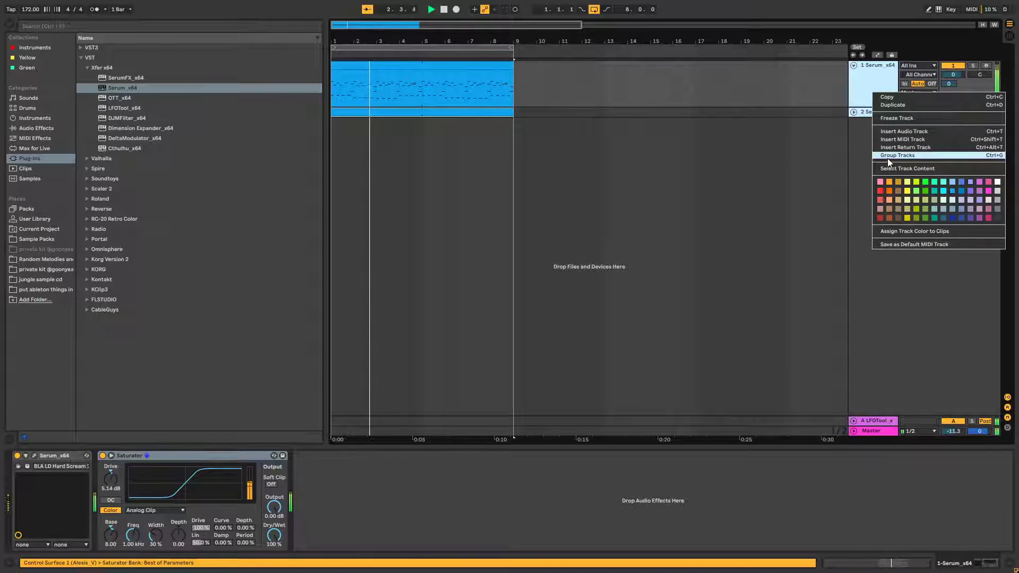
pyautogui.click(887, 159)
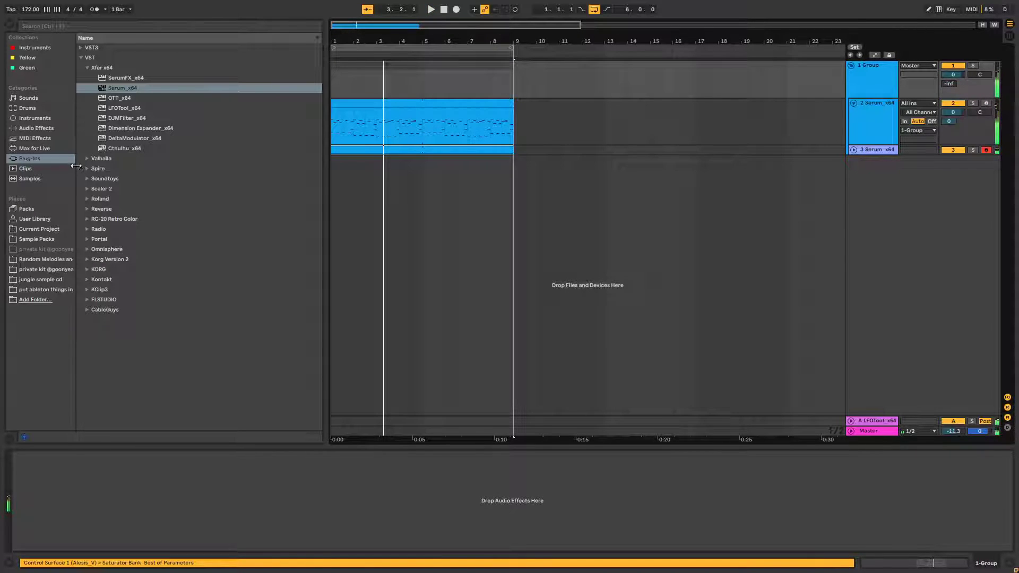
# - Add ValhallaShimmer to the group track and set its mix to 0.31 during playback
pyautogui.click(89, 158)
pyautogui.click(122, 97)
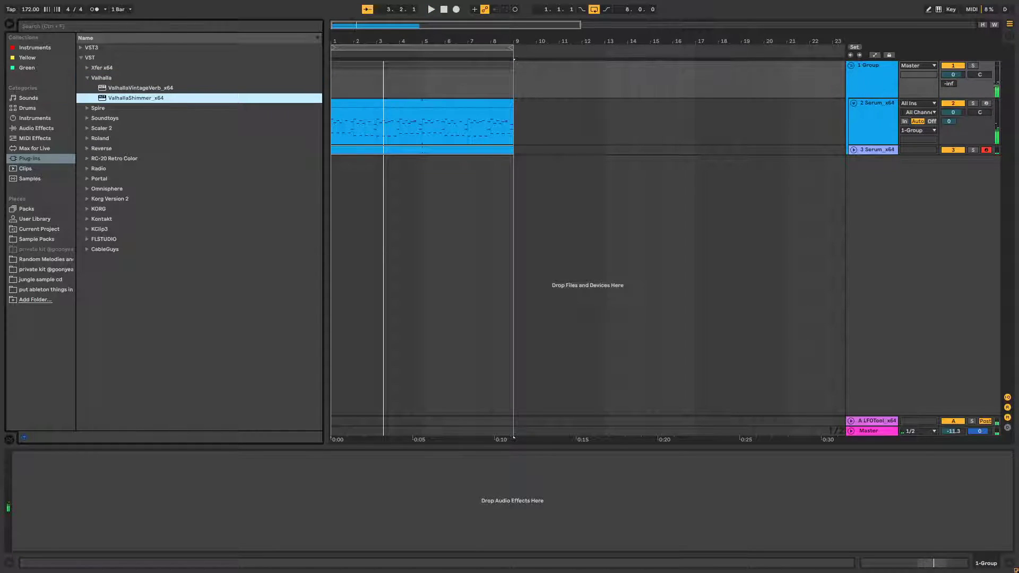
pyautogui.press('Return')
pyautogui.moveTo(46, 190); pyautogui.dragTo(37, 203)
pyautogui.press('space')
pyautogui.moveTo(59, 160); pyautogui.dragTo(81, 127)
pyautogui.moveTo(92, 84); pyautogui.dragTo(58, 156)
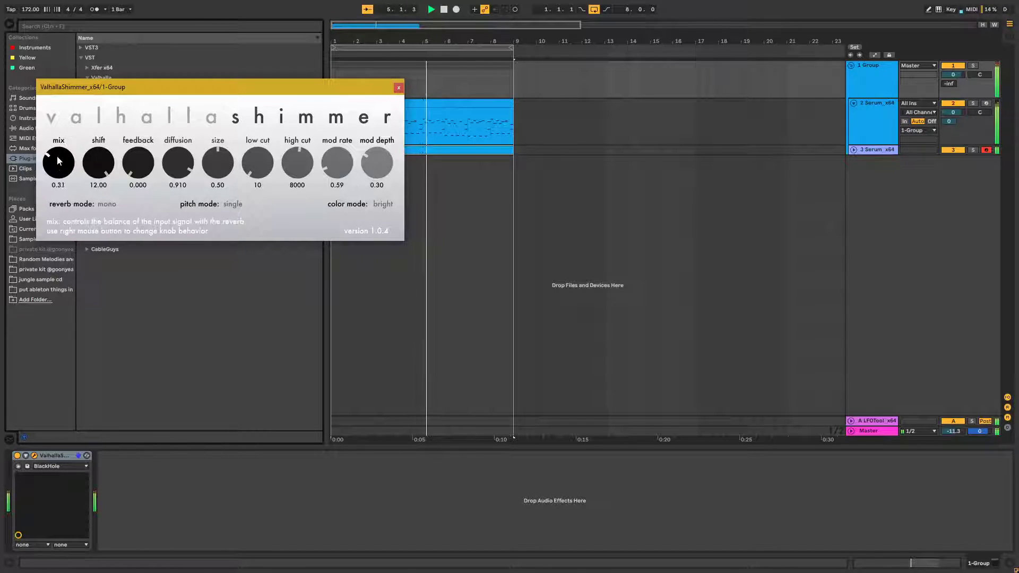
pyautogui.click(399, 87)
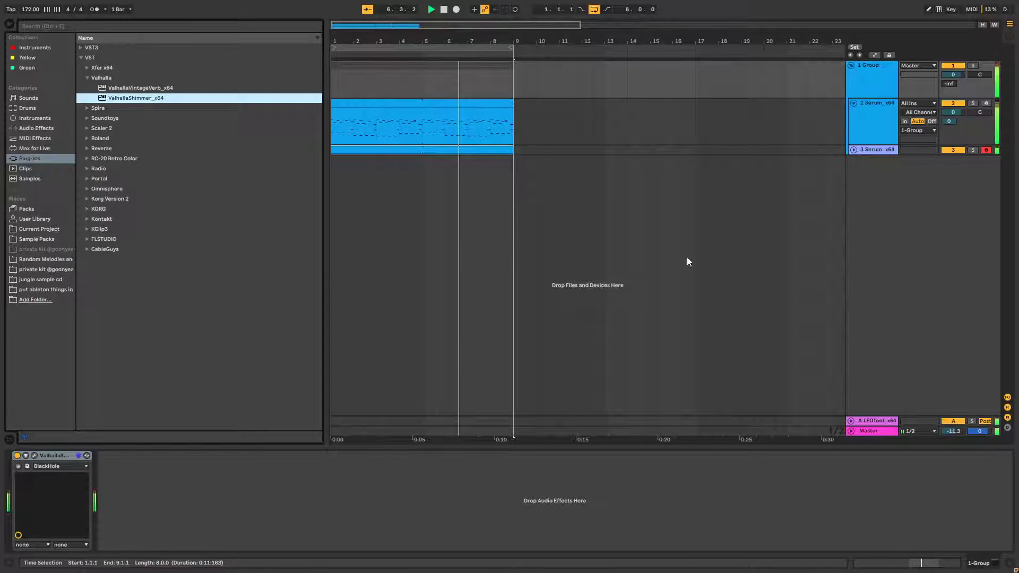
# - Lower the master track's volume to -19.4 dB in the session mixer and return to the arrangement
pyautogui.press('Tab')
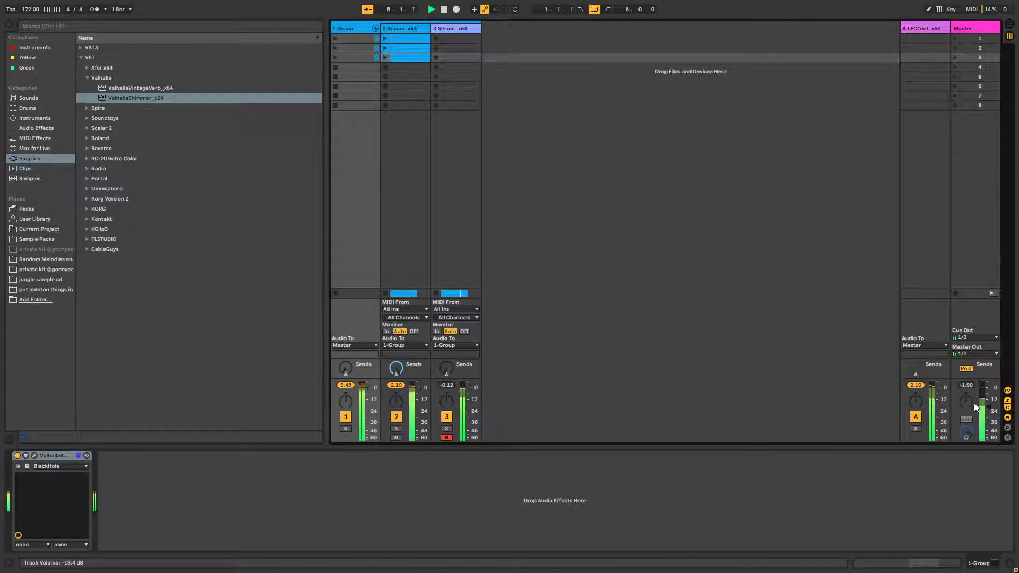
pyautogui.press('Tab')
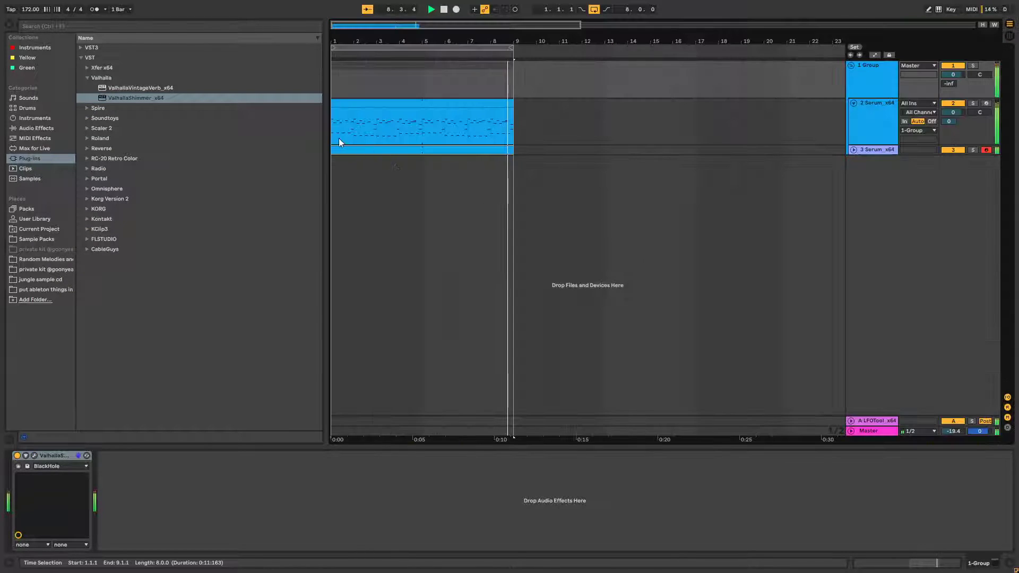
# - Load Serum_x64 on another new track with the analog Jno wavetable in oscillator A and mono voicing
pyautogui.click(87, 68)
pyautogui.doubleClick(123, 88)
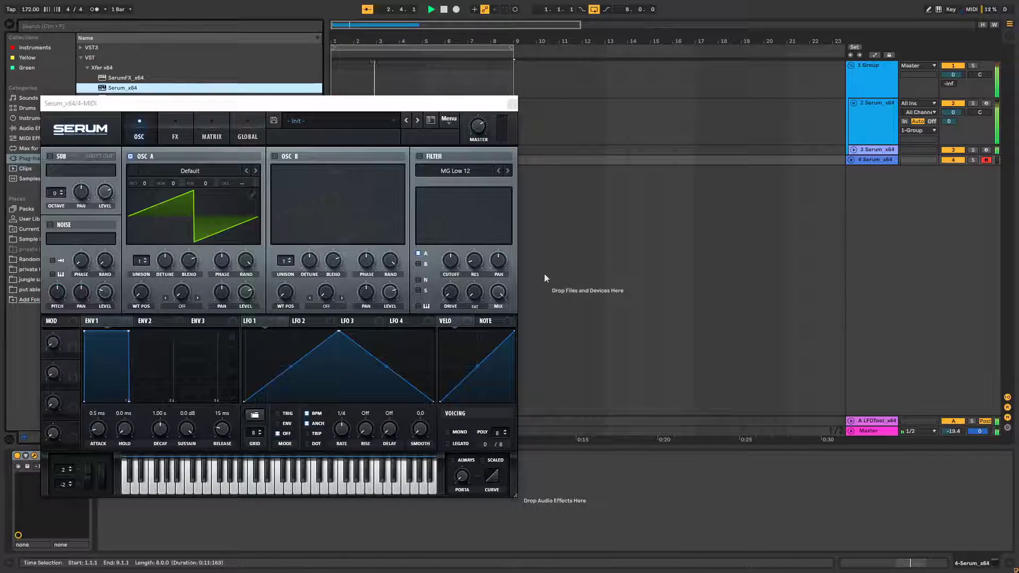
pyautogui.click(190, 171)
pyautogui.moveTo(175, 183)
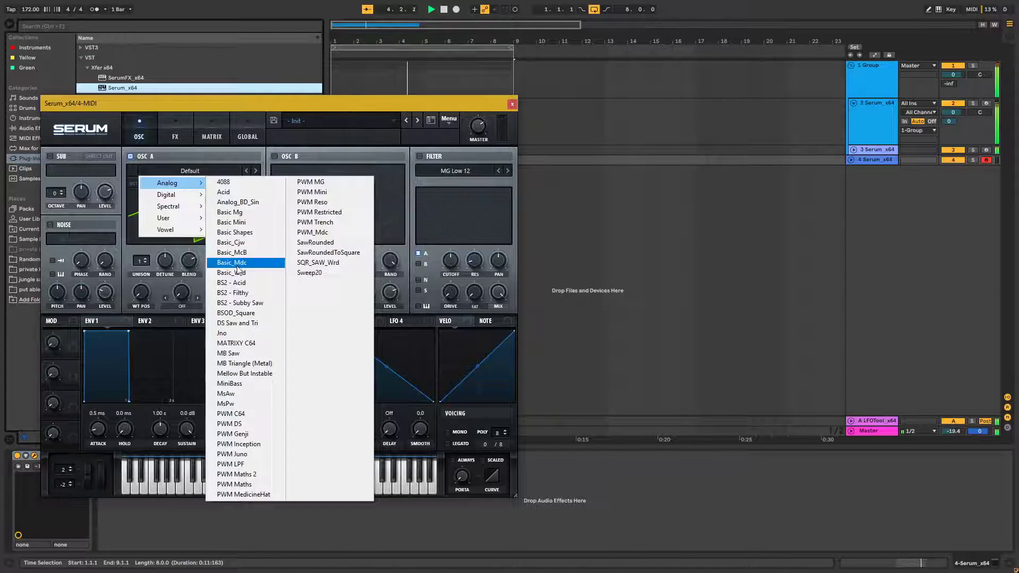
pyautogui.click(228, 333)
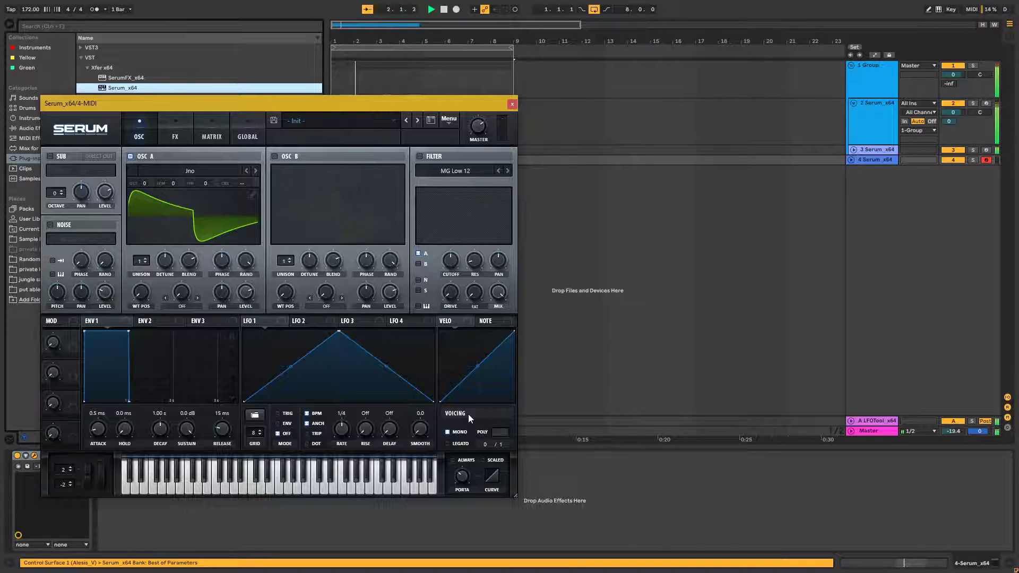
pyautogui.click(513, 104)
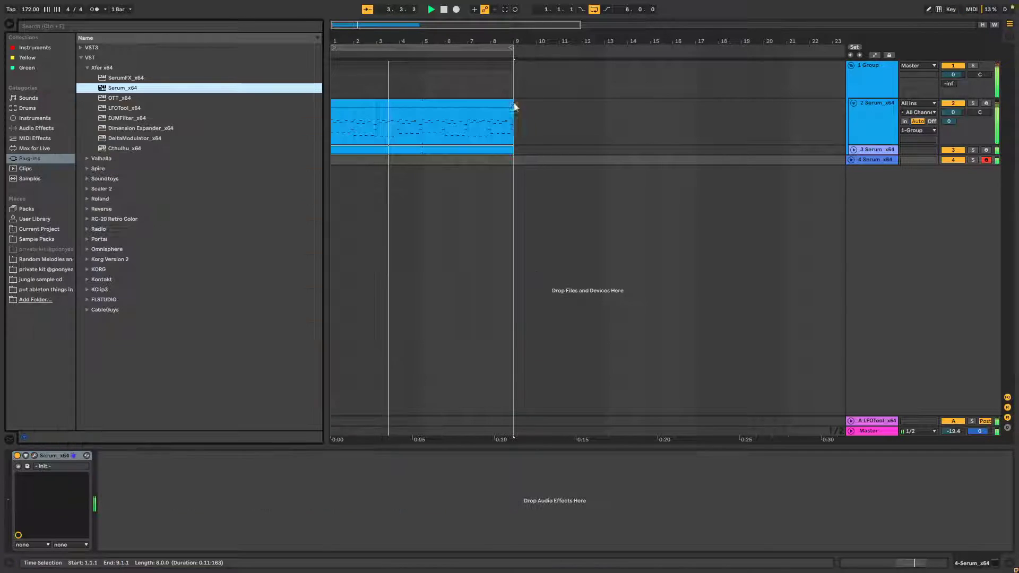
# - Lower the group track's volume to -5.3 dB and the first Serum track's volume to -2.8 dB
pyautogui.moveTo(955, 77); pyautogui.dragTo(952, 100)
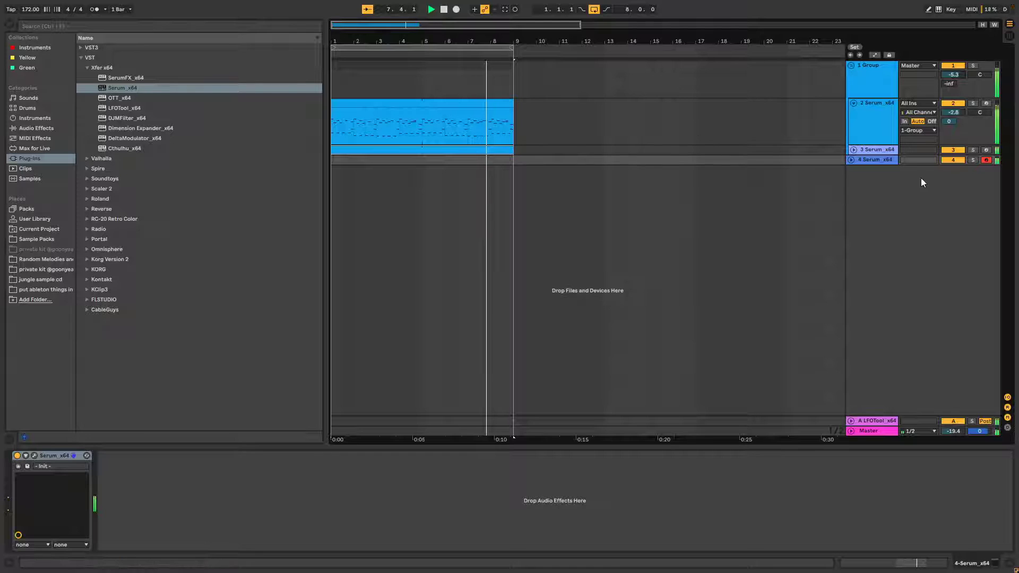
# - Copy the Saturator from the first Serum track onto the new Serum track 4
pyautogui.click(878, 127)
pyautogui.rightClick(132, 457)
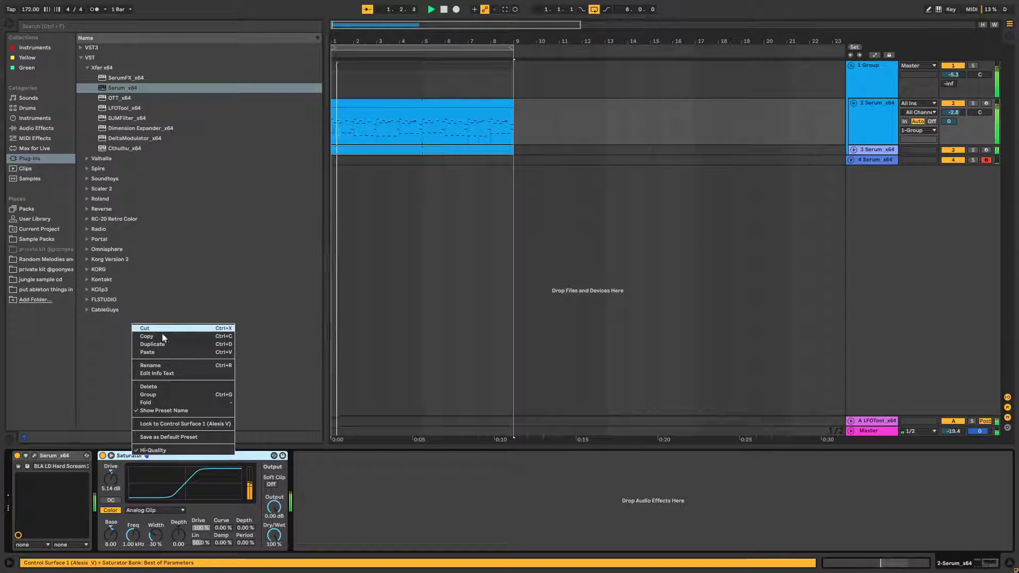
pyautogui.click(164, 336)
pyautogui.click(871, 159)
pyautogui.rightClick(465, 489)
pyautogui.click(478, 492)
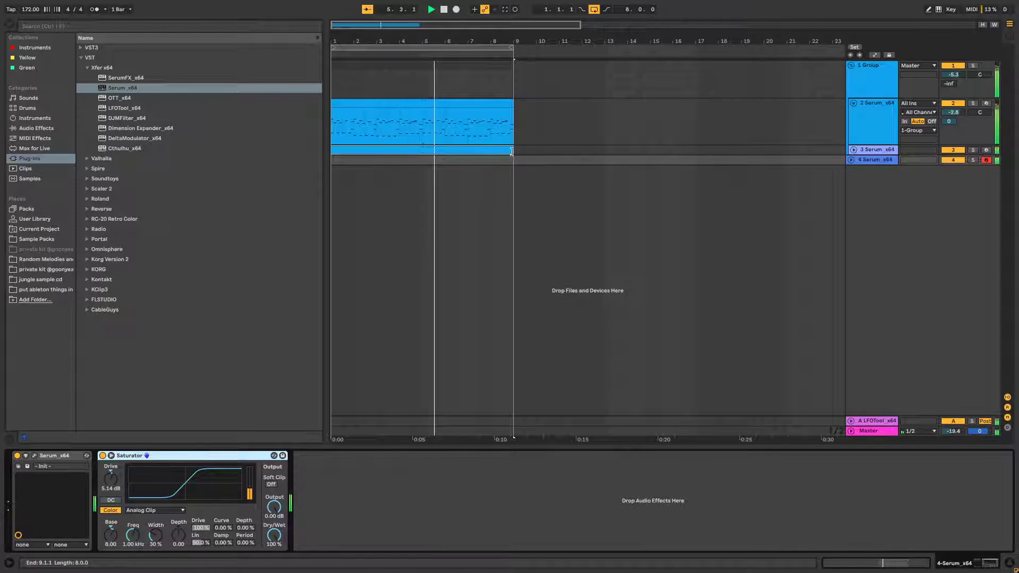
# - Copy the eight-bar melody clip onto track 4, deactivate all its notes, and enlarge the note editor
pyautogui.moveTo(511, 158); pyautogui.dragTo(419, 160)
pyautogui.click(422, 101)
pyautogui.doubleClick(418, 160)
pyautogui.press('space')
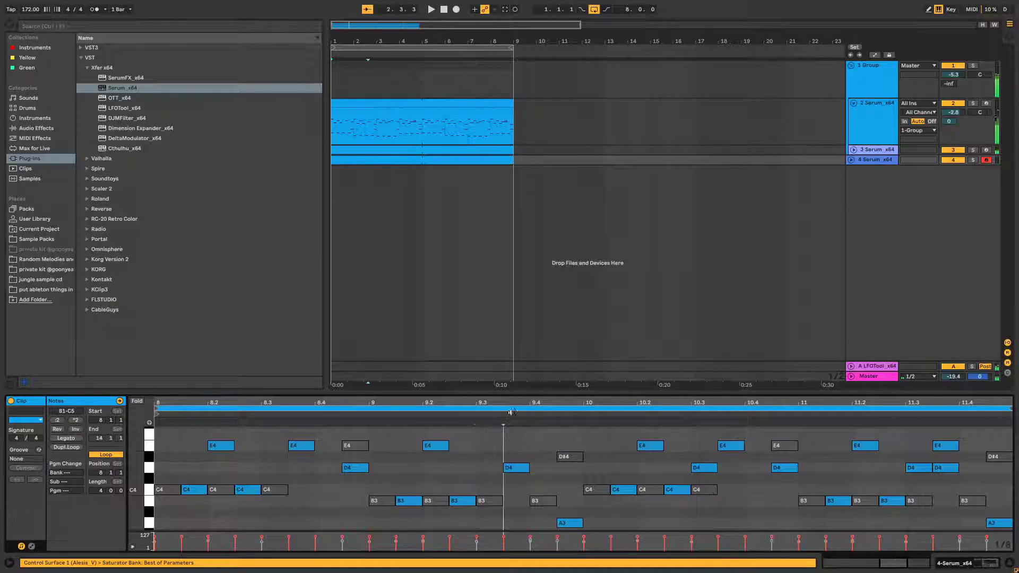
pyautogui.press('0')
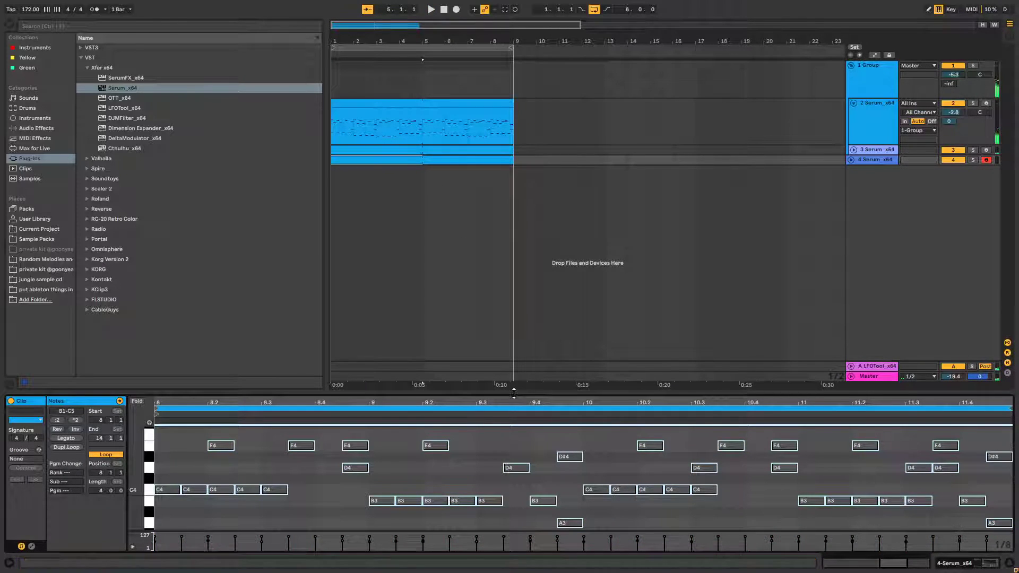
pyautogui.moveTo(518, 390); pyautogui.dragTo(528, 123)
pyautogui.click(212, 325)
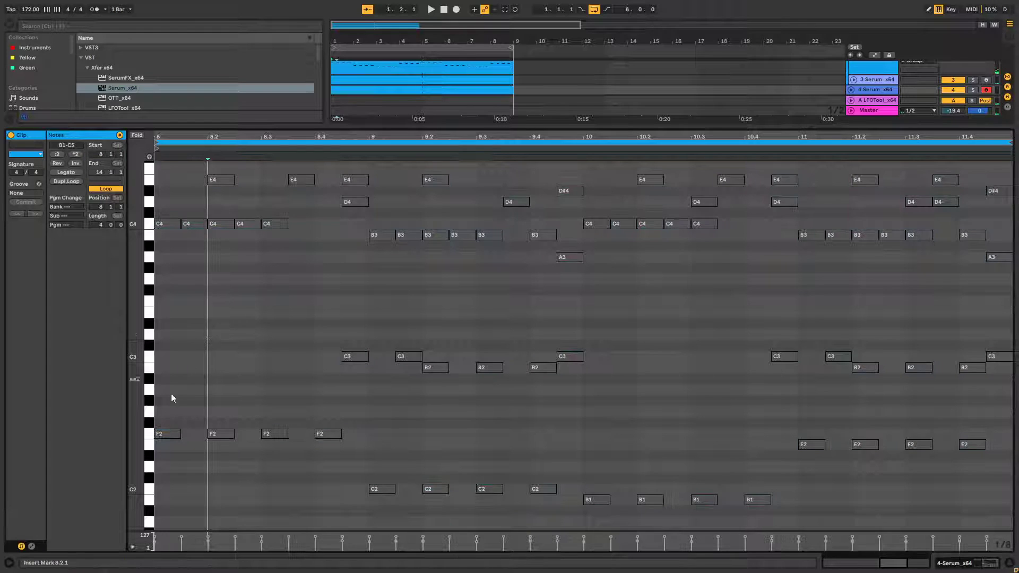
# - Raise the F2 at bar 8 to F3 with a one-bar length, and add long C4 and B3 notes above it
pyautogui.click(162, 433)
pyautogui.press('b')
pyautogui.hotkey('shift', 'Up')
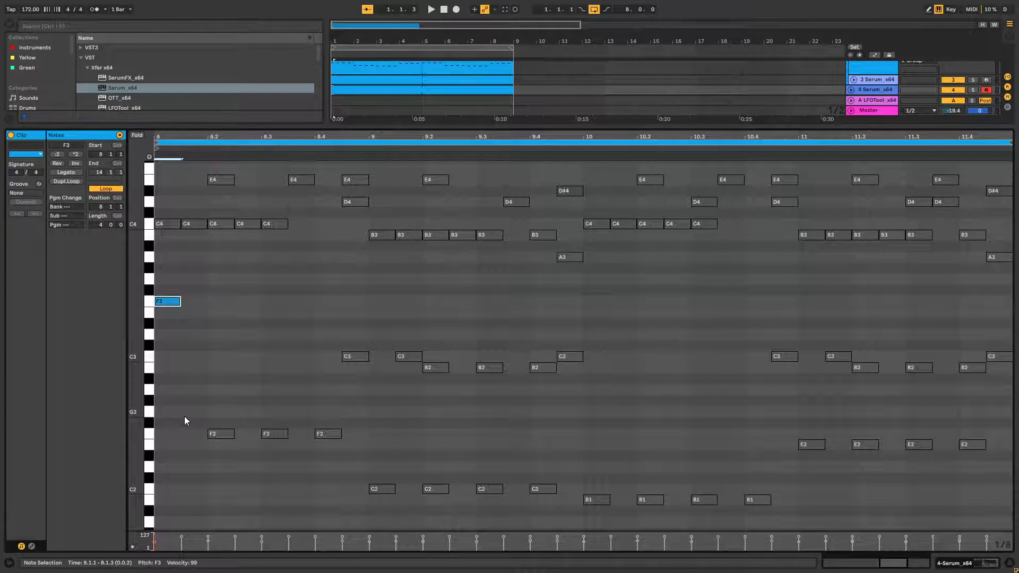
pyautogui.press('space')
pyautogui.moveTo(594, 303); pyautogui.dragTo(683, 222)
pyautogui.hotkey('ctrl', 'd')
pyautogui.moveTo(903, 234); pyautogui.dragTo(764, 234)
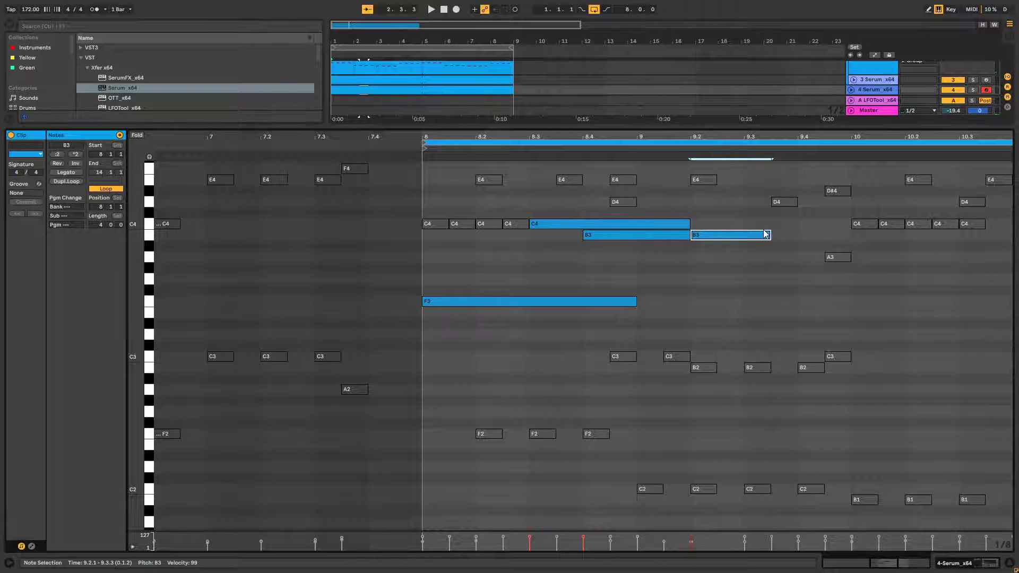
# - Extend the B3 at 9.2 to beat 9.4, and add a D4 ending at bar 10 and an A3 at 9.4
pyautogui.moveTo(760, 239); pyautogui.dragTo(871, 235)
pyautogui.click(891, 282)
pyautogui.press('space')
pyautogui.click(853, 246)
pyautogui.click(856, 235)
pyautogui.moveTo(856, 235)
pyautogui.mouseDown()
pyautogui.moveTo(884, 235)
pyautogui.moveTo(909, 260)
pyautogui.mouseUp()
pyautogui.click(879, 282)
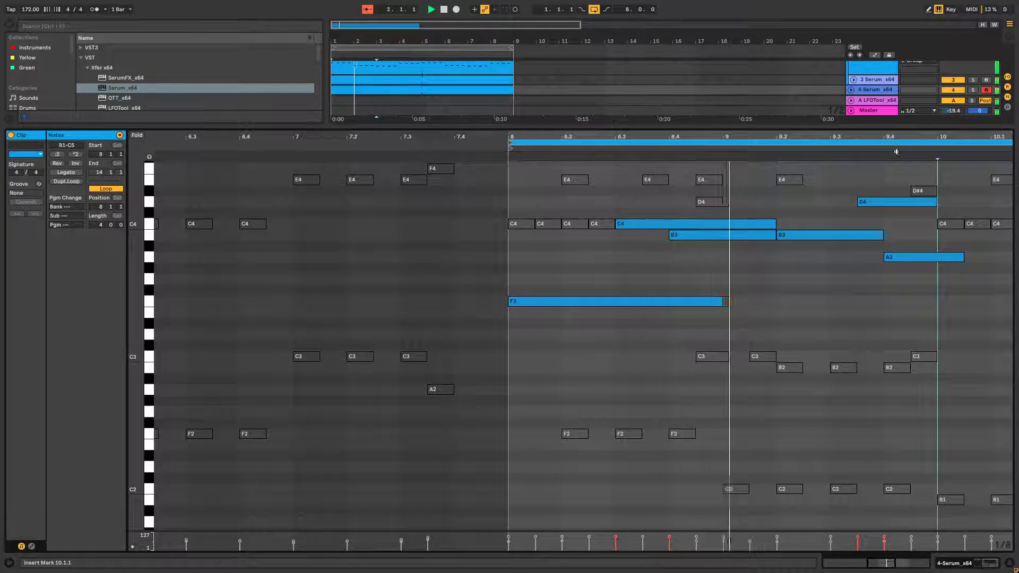
# - Move the A3 note to C4 at 10.1 and lengthen it to beat 10.4
pyautogui.click(730, 258)
pyautogui.moveTo(730, 262); pyautogui.dragTo(786, 231)
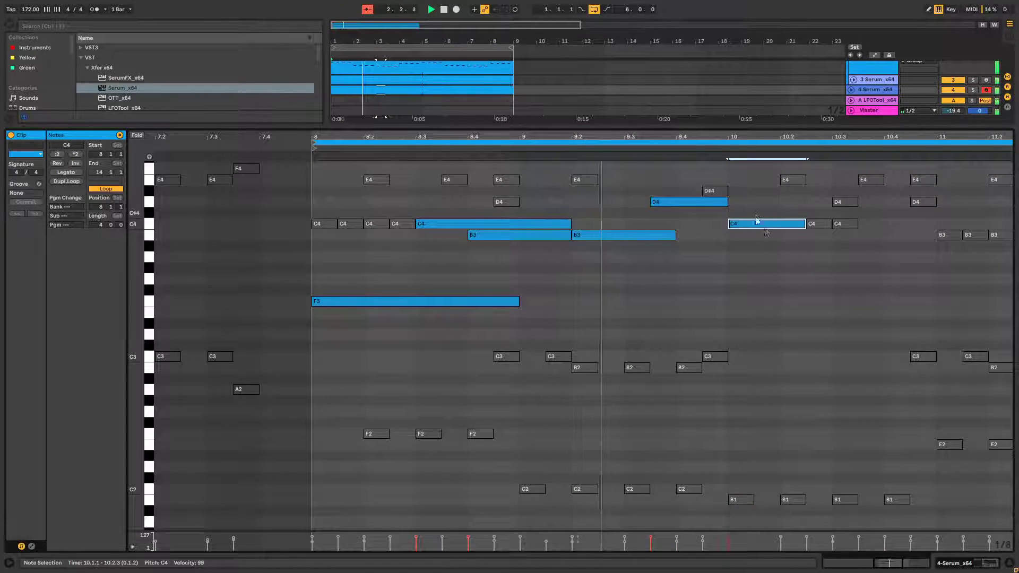
pyautogui.moveTo(805, 223); pyautogui.dragTo(896, 226)
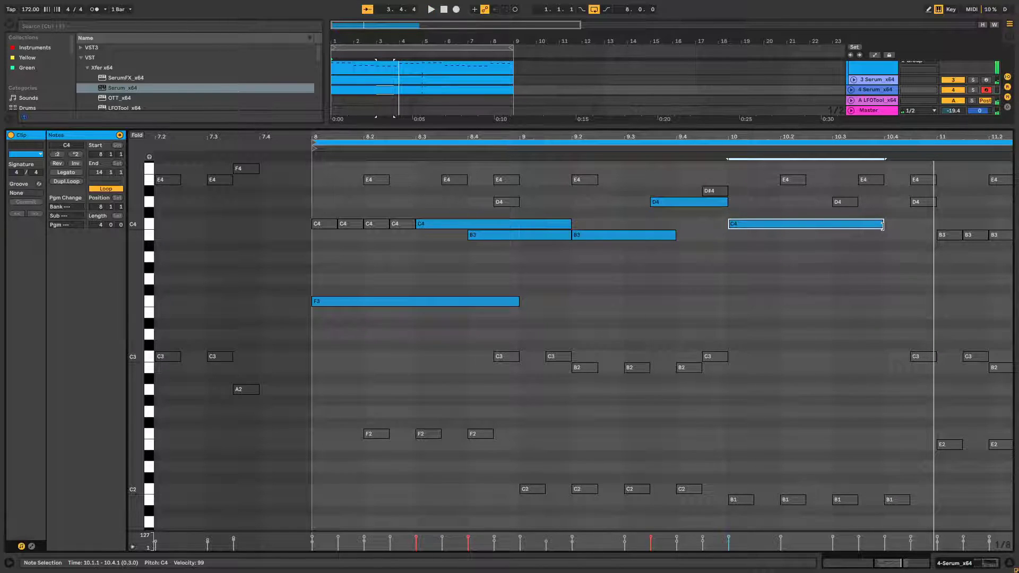
# - Move the edited track 4 clip to bar 9 and capture the played lead phrase as a MIDI clip
pyautogui.moveTo(453, 88); pyautogui.dragTo(602, 80)
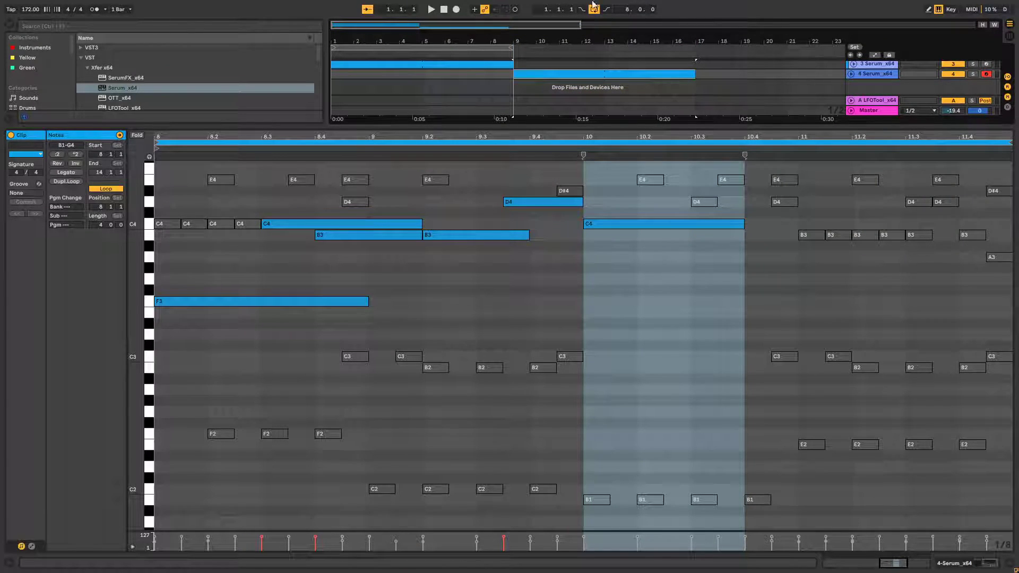
pyautogui.click(445, 11)
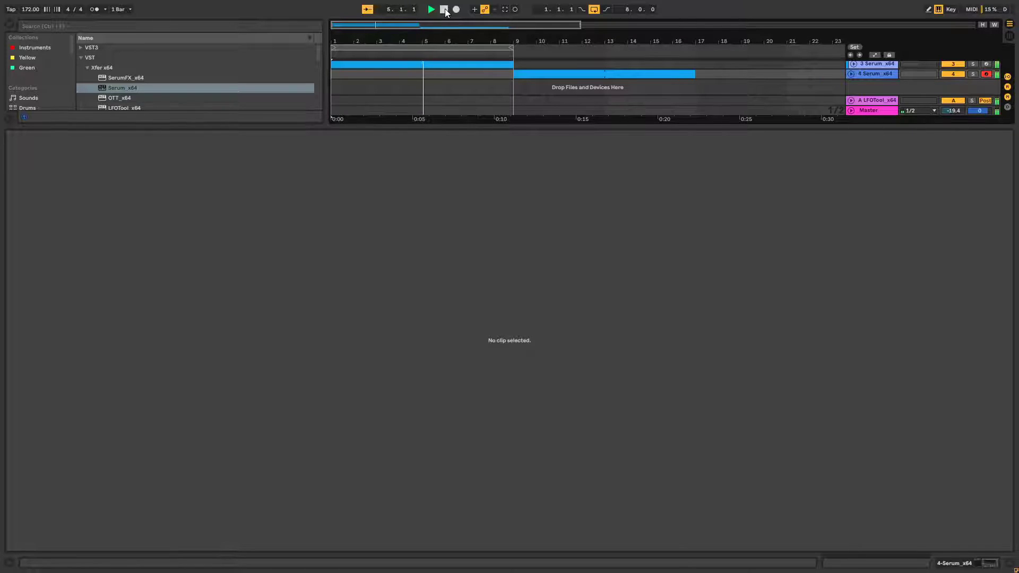
pyautogui.click(506, 9)
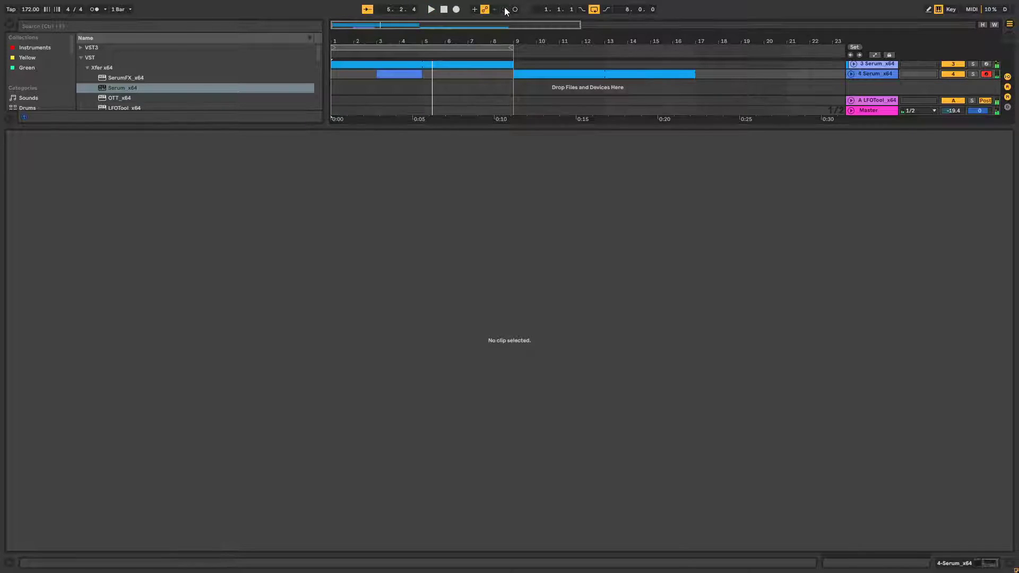
# - Move the captured lead clip to bar 1 and set its note grid to a fixed 1/8
pyautogui.click(389, 77)
pyautogui.moveTo(350, 66)
pyautogui.mouseDown()
pyautogui.moveTo(334, 88)
pyautogui.moveTo(341, 75)
pyautogui.mouseUp()
pyautogui.moveTo(353, 220); pyautogui.dragTo(440, 161)
pyautogui.click(394, 204)
pyautogui.rightClick(400, 289)
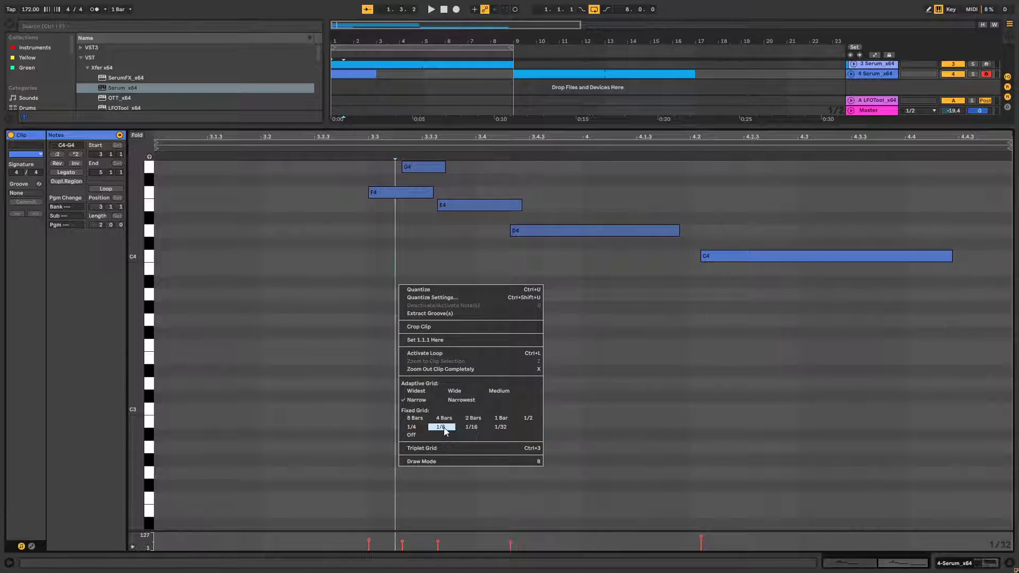
pyautogui.click(444, 428)
pyautogui.click(456, 281)
# - Tighten the timing of the E4, D4 and C4 notes in the lead clip, starting the C4 at 4.2
pyautogui.moveTo(466, 205)
pyautogui.mouseDown()
pyautogui.moveTo(441, 214)
pyautogui.moveTo(494, 217)
pyautogui.moveTo(457, 213)
pyautogui.mouseUp()
pyautogui.press('space')
pyautogui.click(453, 244)
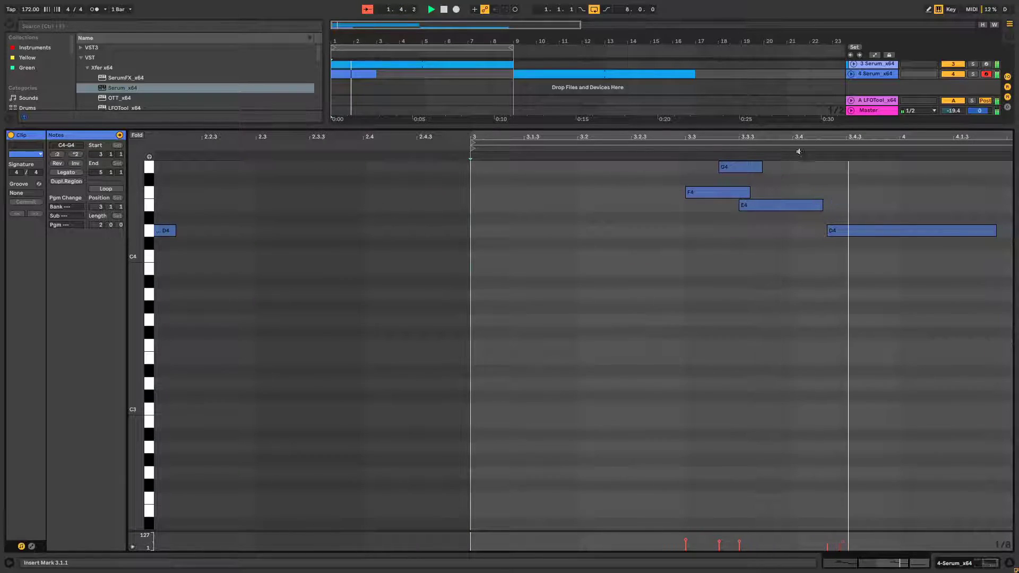
pyautogui.click(698, 233)
pyautogui.moveTo(699, 233); pyautogui.dragTo(714, 259)
pyautogui.press('space')
pyautogui.press('space')
pyautogui.click(748, 314)
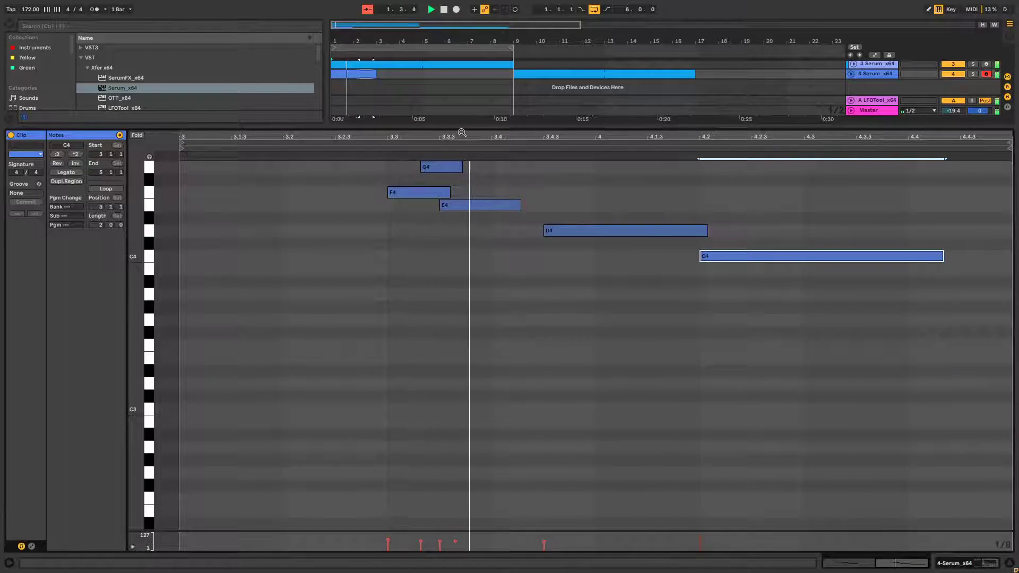
# - Loop the lead clip, duplicate its loop twice to eight bars, and extend the clip to bar 9
pyautogui.click(106, 188)
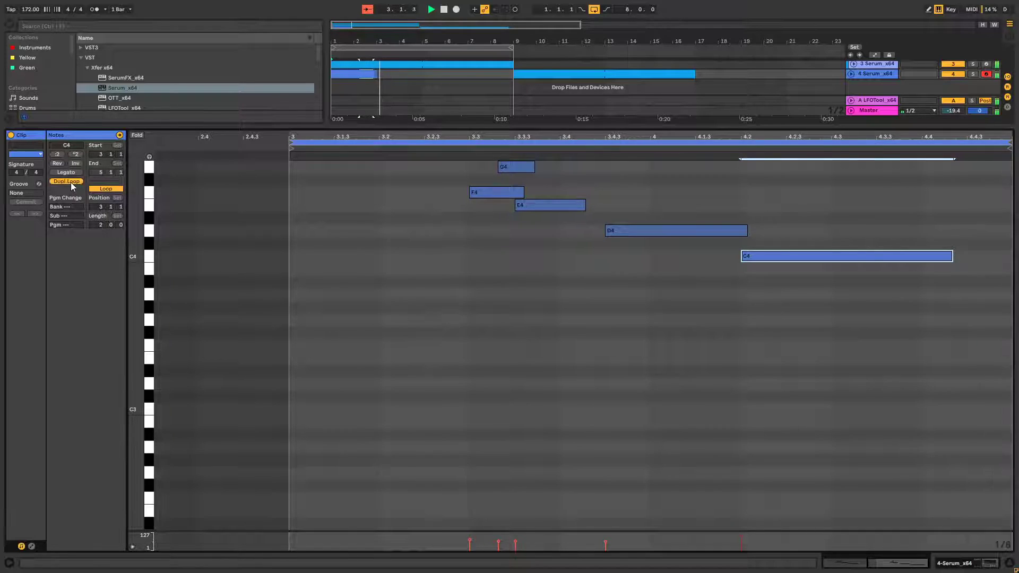
pyautogui.click(71, 183)
pyautogui.click(71, 183)
pyautogui.moveTo(375, 74); pyautogui.dragTo(508, 69)
pyautogui.click(395, 276)
pyautogui.press('space')
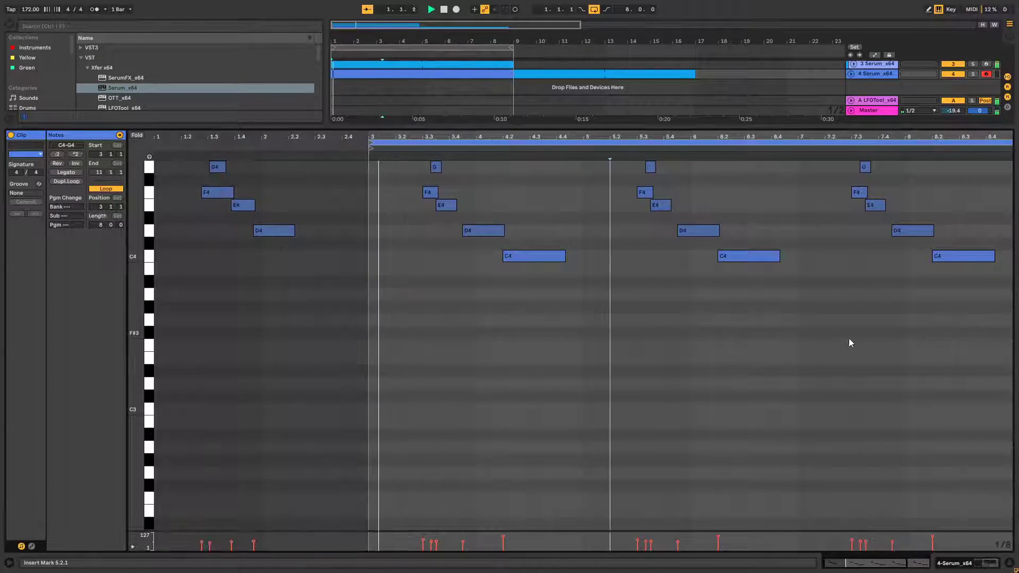
# - Try lowering the C4 at 6.2 to B3 and adding an extra G4 at 8.3.3 in the lead clip
pyautogui.moveTo(721, 257); pyautogui.dragTo(722, 270)
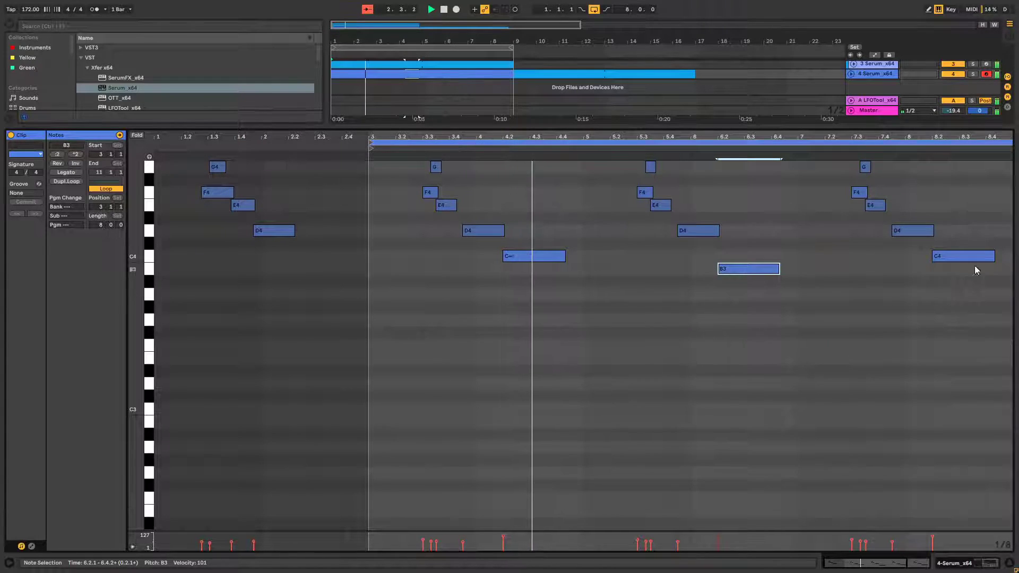
pyautogui.click(759, 334)
pyautogui.moveTo(771, 271); pyautogui.dragTo(770, 258)
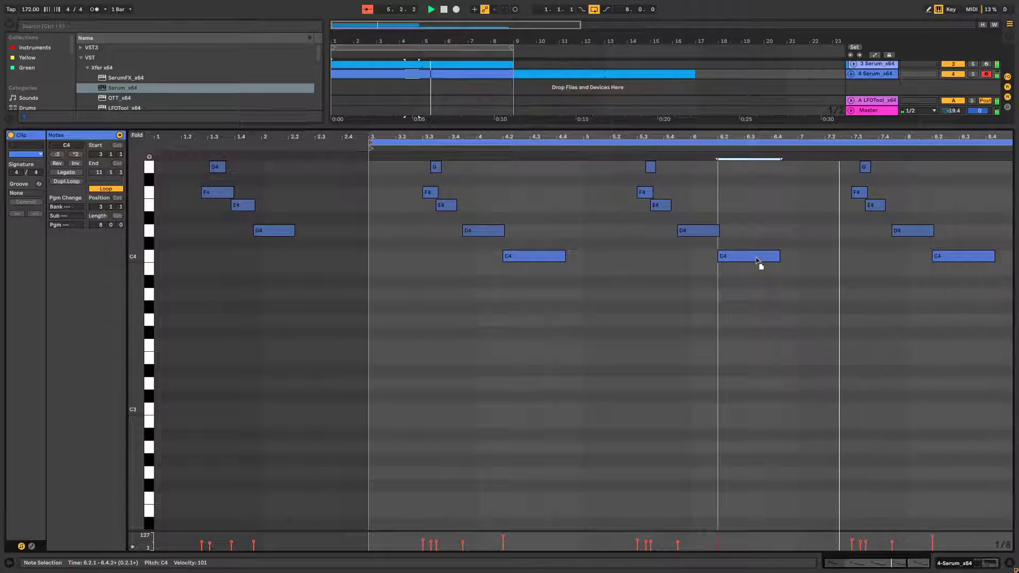
pyautogui.press('b')
pyautogui.click(984, 169)
pyautogui.press('b')
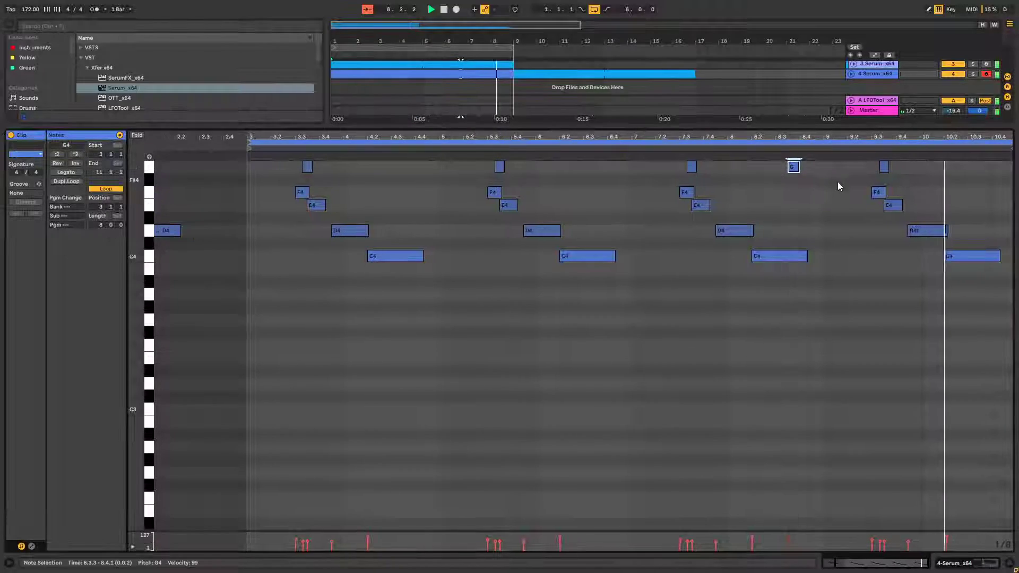
pyautogui.press('Delete')
# - Unfold track 4 in the arrangement and raise its send to the LFOTool return to 0 dB
pyautogui.doubleClick(865, 75)
pyautogui.press('space')
pyautogui.click(851, 160)
pyautogui.press('Tab')
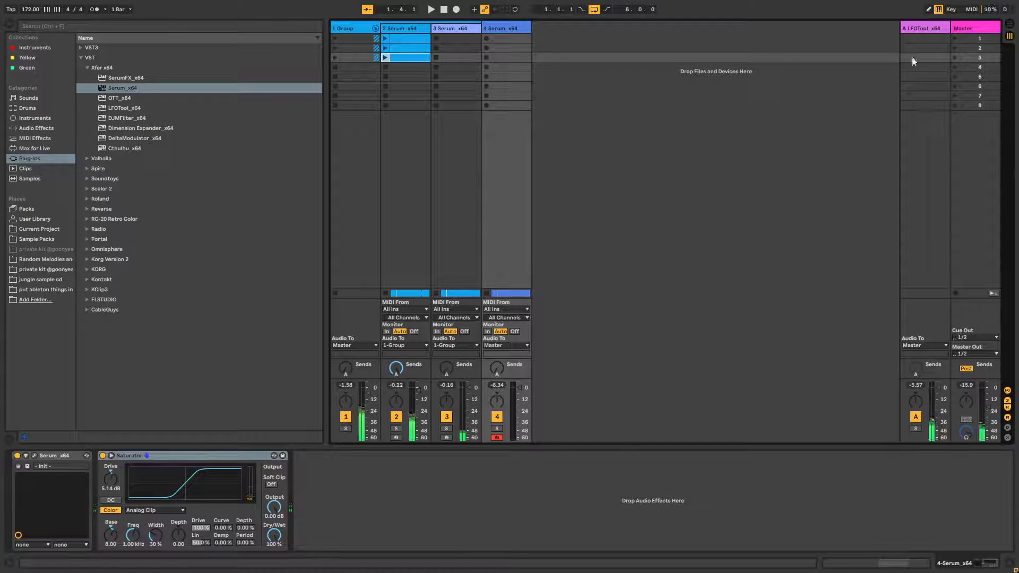
pyautogui.press('Tab')
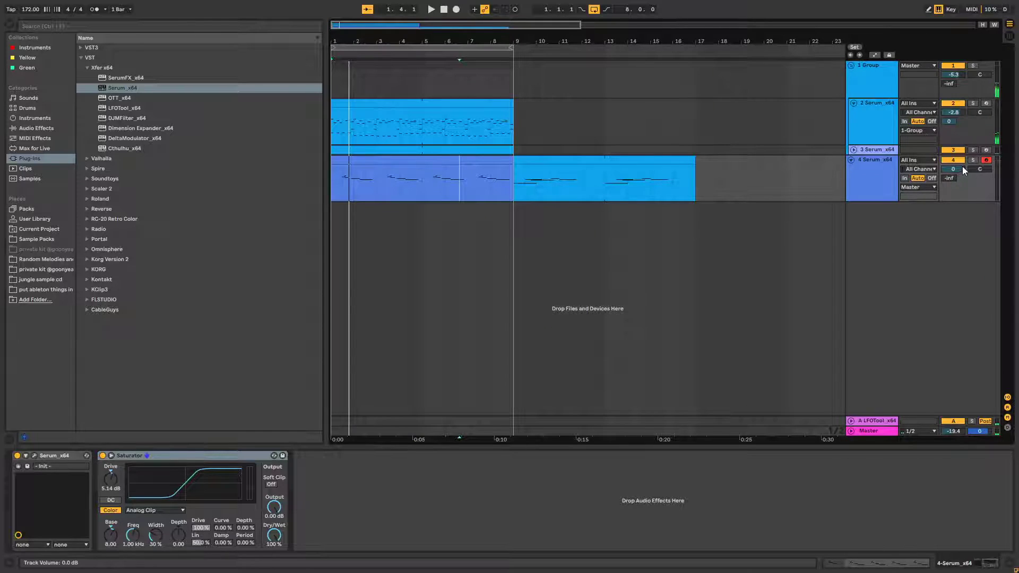
pyautogui.moveTo(949, 178); pyautogui.dragTo(950, 166)
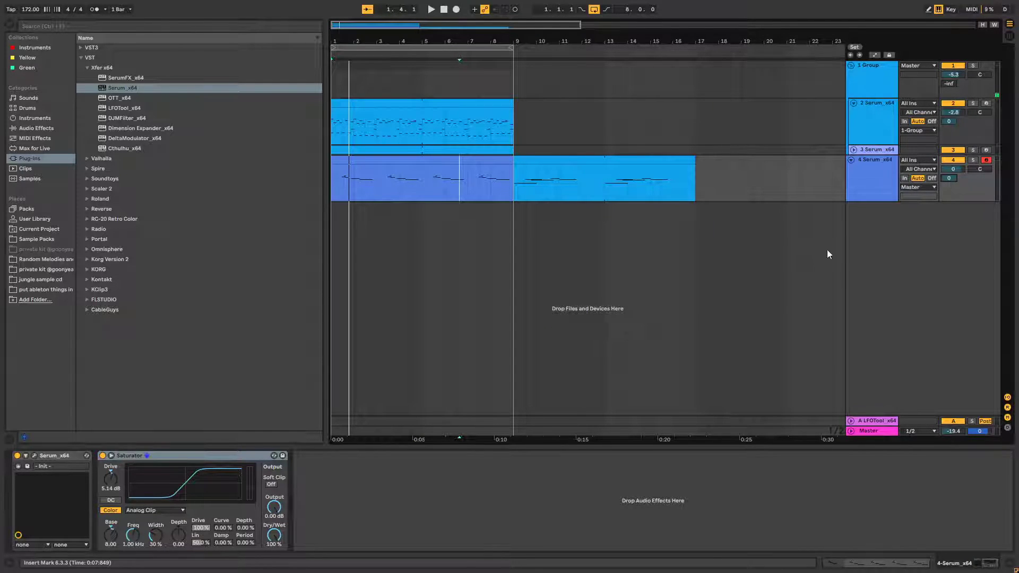
pyautogui.click(861, 186)
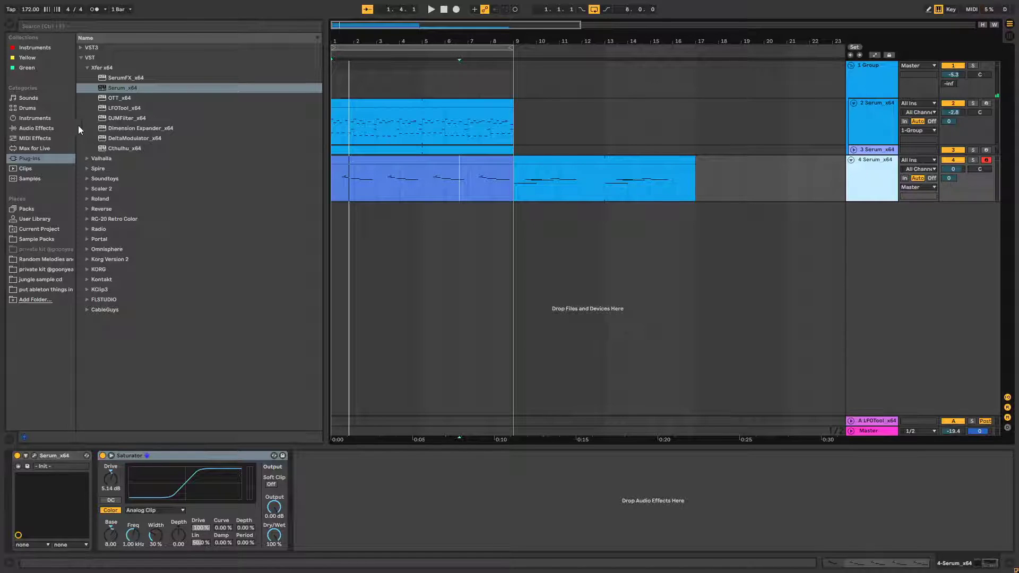
# - Start playback and rename track 4 as "lead"
pyautogui.press('space')
pyautogui.rightClick(884, 166)
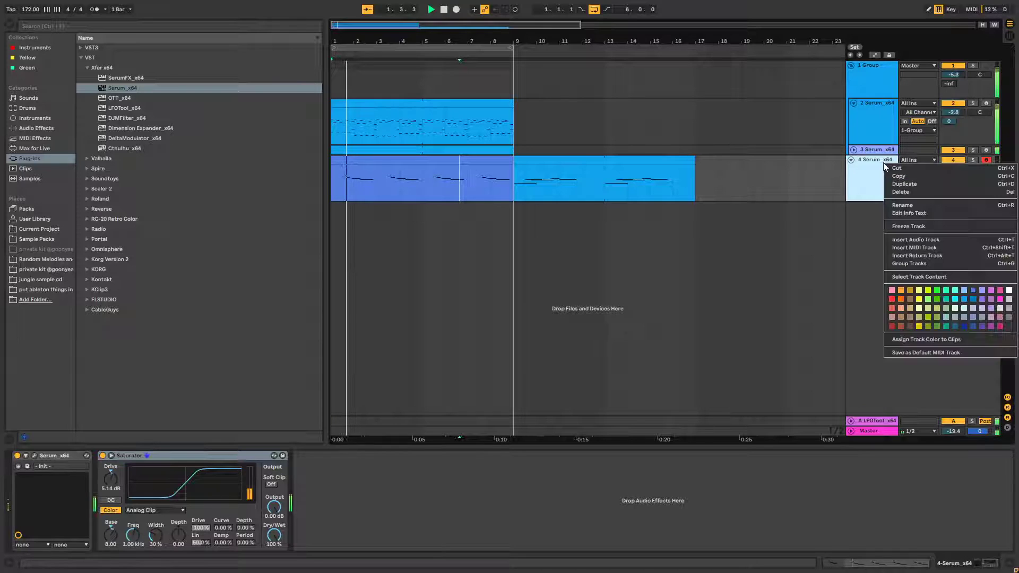
pyautogui.click(903, 205)
pyautogui.write('lead')
pyautogui.press('Return')
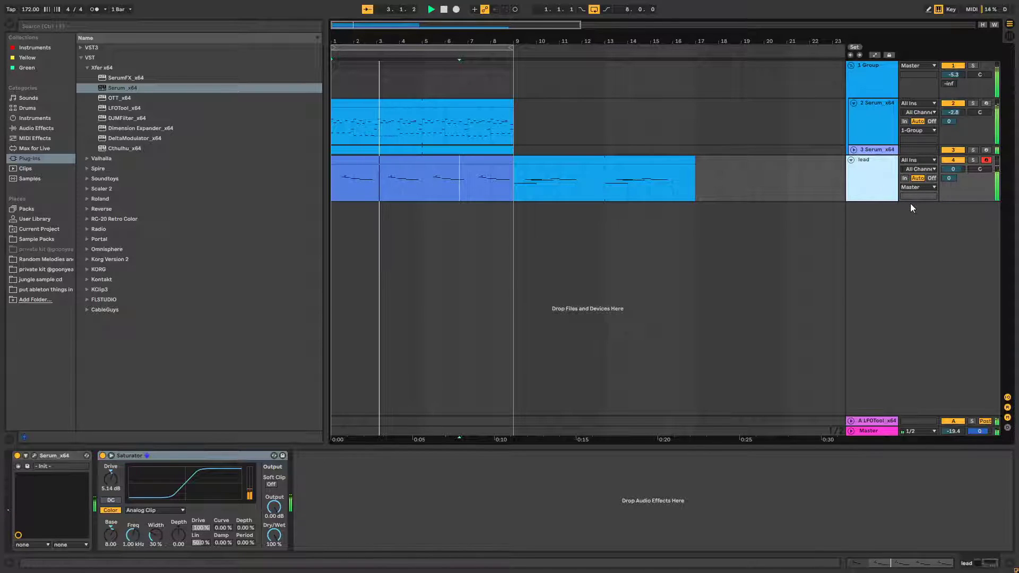
# - Rename the two grouped Serum tracks as "chord" and "chord 2"
pyautogui.rightClick(867, 110)
pyautogui.click(884, 157)
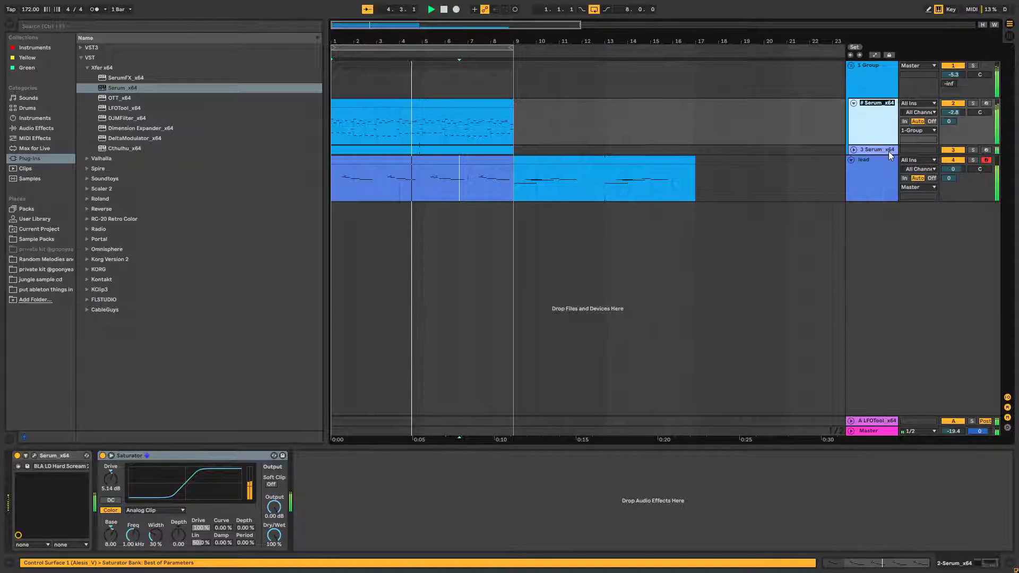
pyautogui.write('chord')
pyautogui.press('Return')
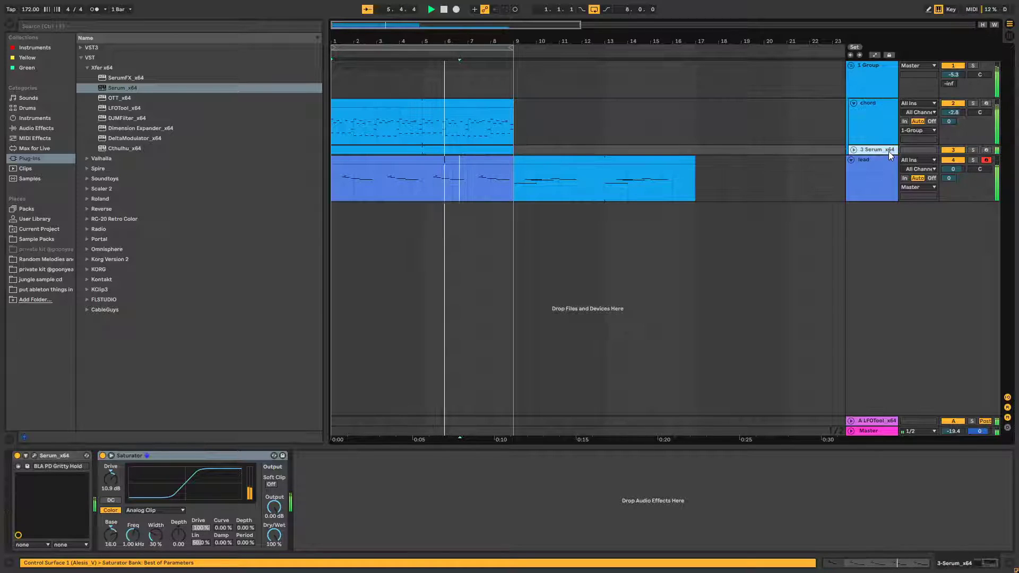
pyautogui.rightClick(888, 151)
pyautogui.click(826, 196)
pyautogui.write('chord 2')
pyautogui.press('Return')
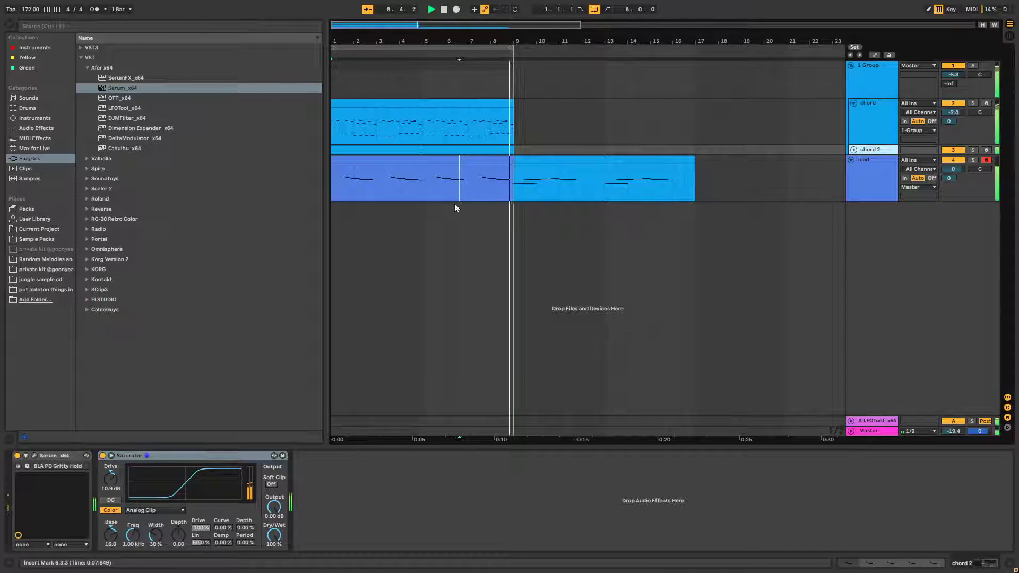
# - Load Serum_x64 on a new track with the BLA BS Mover 1 preset and close the plug-in window
pyautogui.moveTo(117, 90); pyautogui.dragTo(927, 293)
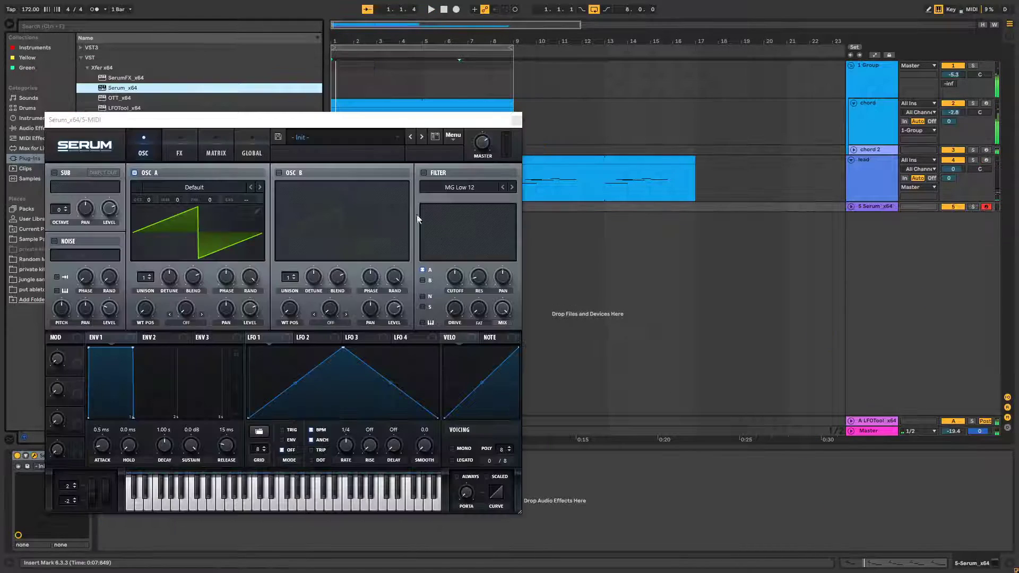
pyautogui.click(337, 137)
pyautogui.moveTo(323, 254)
pyautogui.moveTo(409, 254)
pyautogui.click(31, 374)
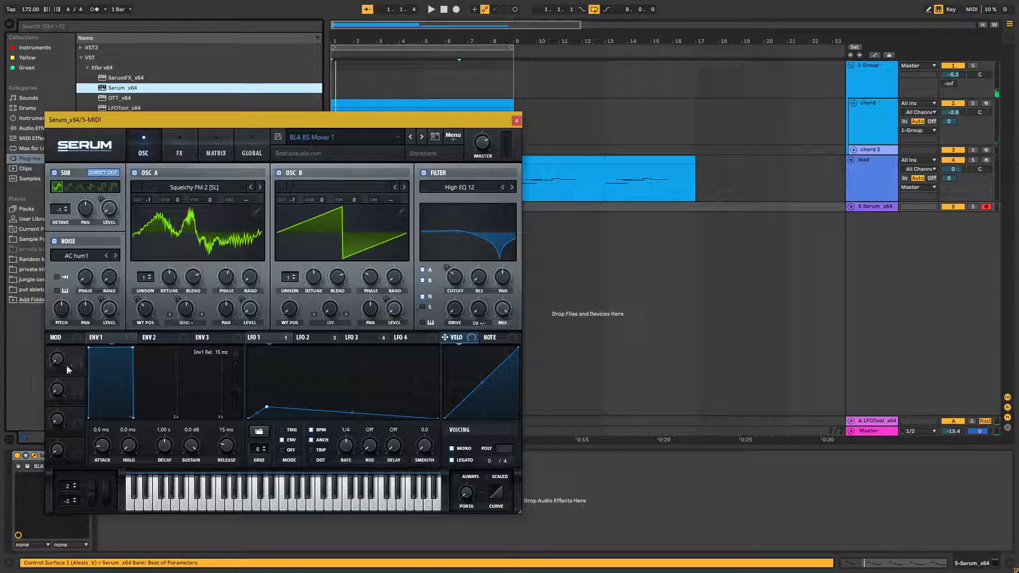
pyautogui.click(516, 120)
# - Copy the chord clip onto the new bass track and deactivate all its notes as a guide
pyautogui.moveTo(431, 103); pyautogui.dragTo(429, 206)
pyautogui.doubleClick(429, 206)
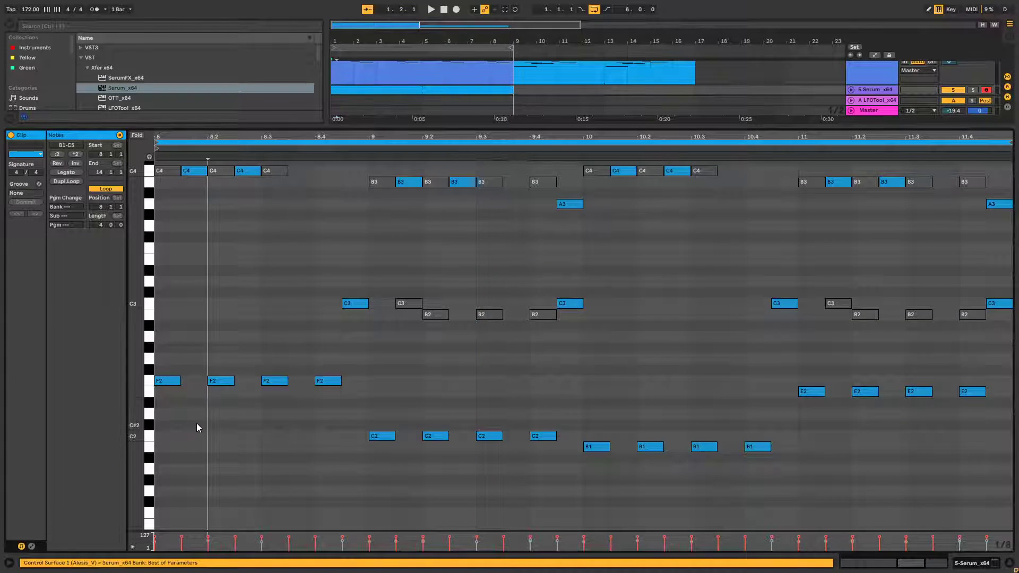
pyautogui.press('0')
pyautogui.rightClick(177, 418)
pyautogui.click(214, 377)
# - Draw one-bar bass notes F2, C2, B1 and E2 in the bass clip, starting at bar 8
pyautogui.press('b')
pyautogui.click(165, 380)
pyautogui.moveTo(166, 380)
pyautogui.mouseDown()
pyautogui.moveTo(366, 380)
pyautogui.moveTo(564, 412)
pyautogui.moveTo(551, 441)
pyautogui.moveTo(788, 460)
pyautogui.moveTo(778, 460)
pyautogui.mouseUp()
pyautogui.moveTo(818, 391); pyautogui.dragTo(802, 391)
# - Transpose all notes in the bass clip down one octave and play the arrangement
pyautogui.hotkey('ctrl', 'a')
pyautogui.hotkey('shift', 'Down')
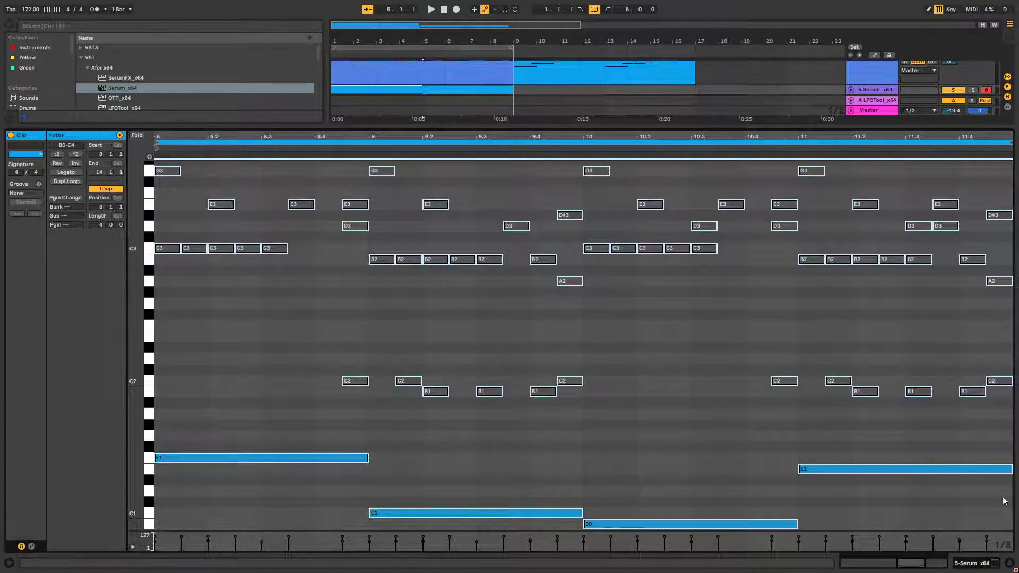
pyautogui.press('space')
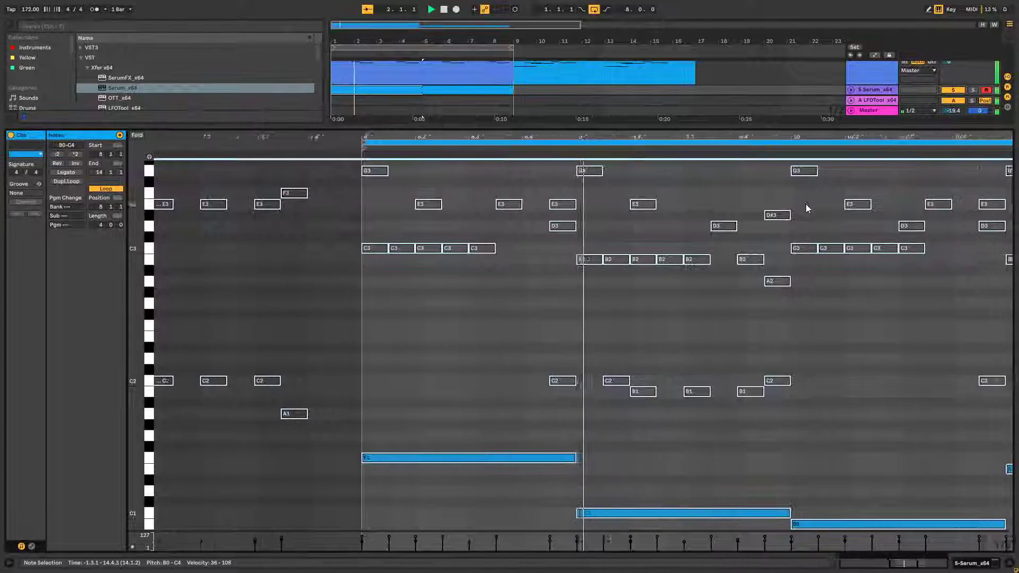
# - Add Overdrive to the bass track with Drive at 100 % and Dry/Wet at 72 %, and set the track volume to 1.8 dB
pyautogui.doubleClick(875, 89)
pyautogui.click(37, 127)
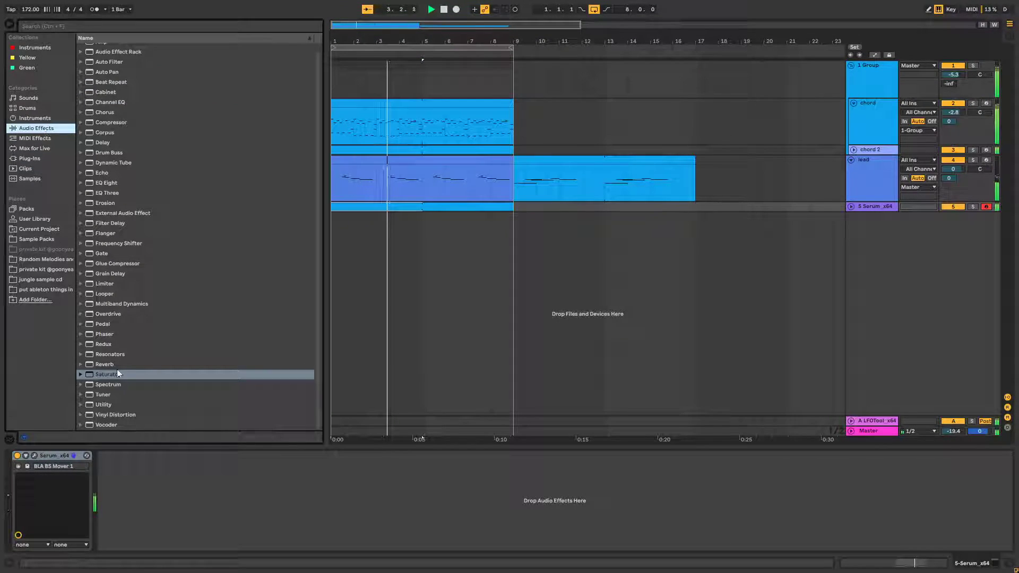
pyautogui.scroll(-2, 106, 321)
pyautogui.doubleClick(107, 319)
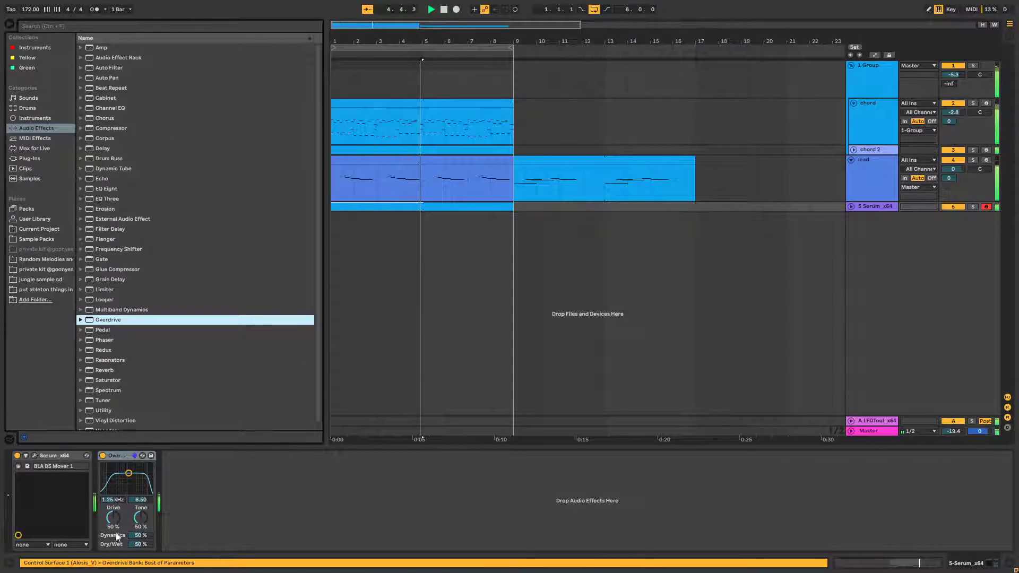
pyautogui.moveTo(143, 542); pyautogui.dragTo(143, 530)
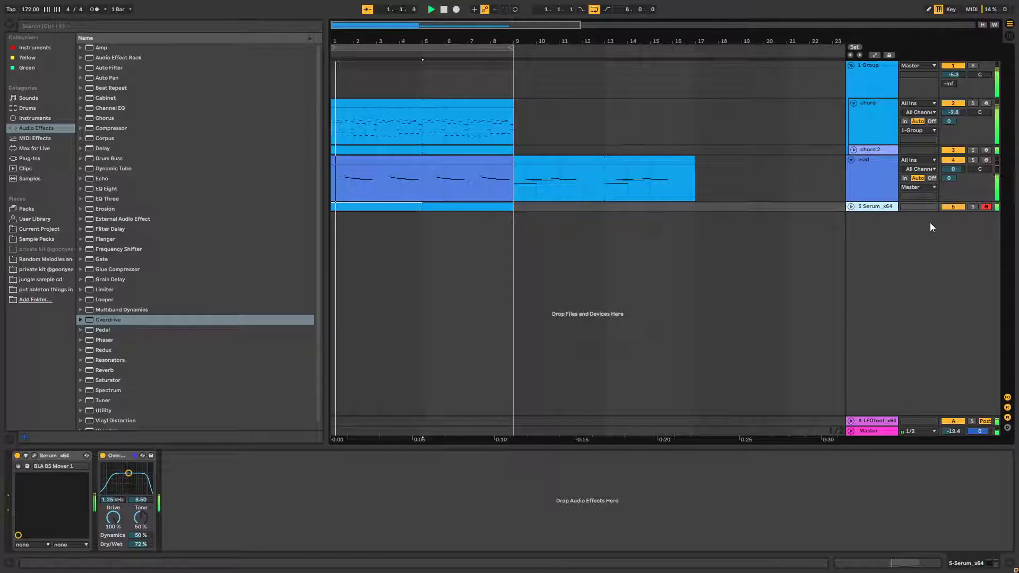
pyautogui.click(851, 207)
pyautogui.moveTo(954, 216); pyautogui.dragTo(954, 211)
# - Create a new Simpler track and load VEDH2 Bassdrum 010 G#.wav from the Vengeance Essential Deep House Vol.2 pack into it
pyautogui.click(41, 118)
pyautogui.moveTo(99, 140); pyautogui.dragTo(915, 293)
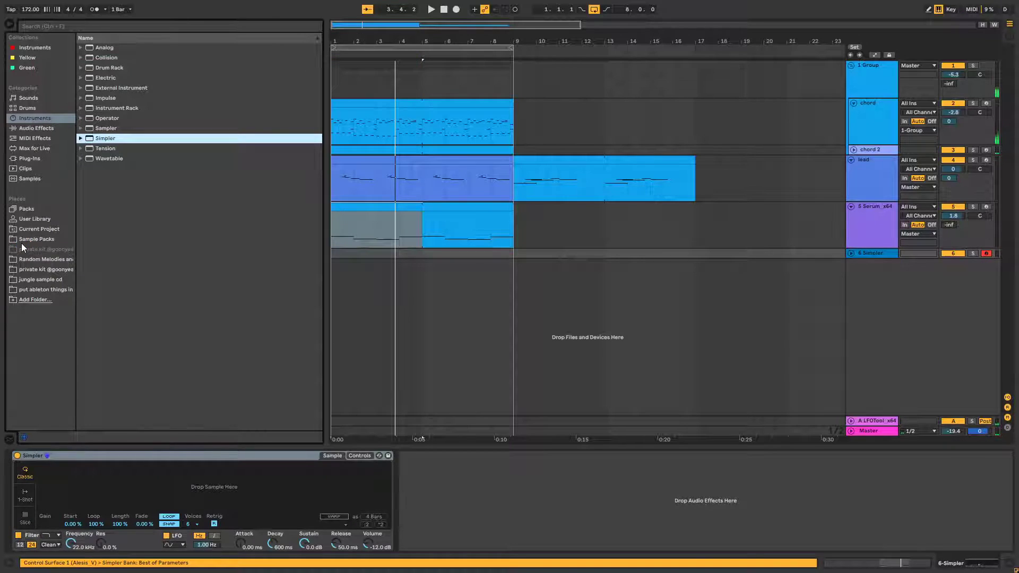
pyautogui.click(21, 240)
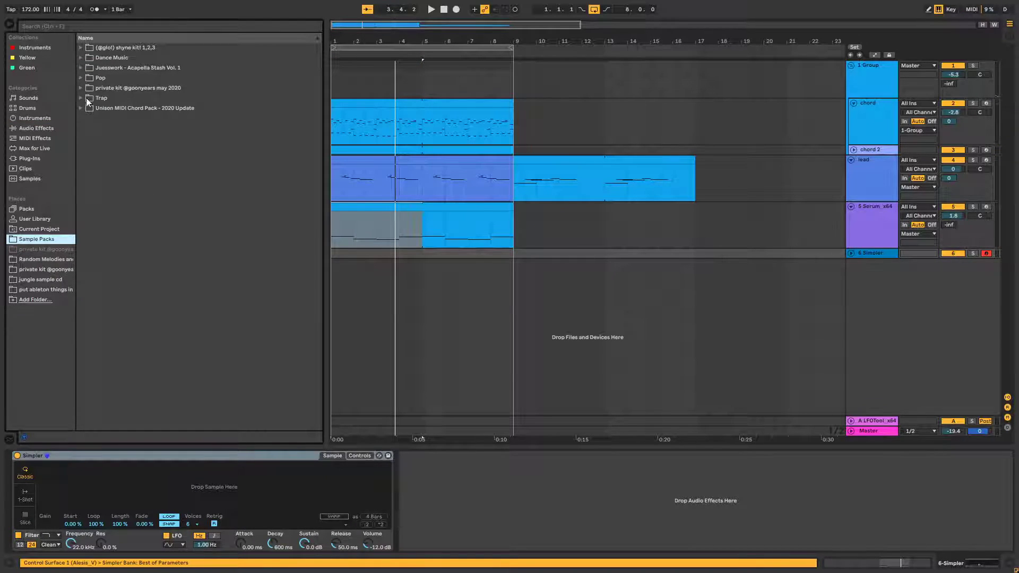
pyautogui.click(84, 57)
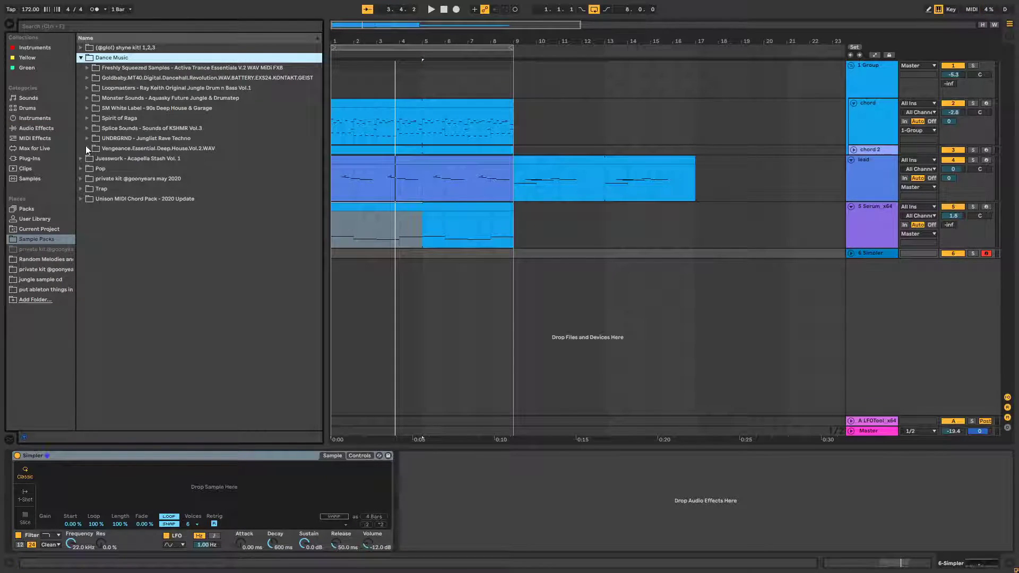
pyautogui.click(87, 149)
pyautogui.click(95, 158)
pyautogui.click(134, 190)
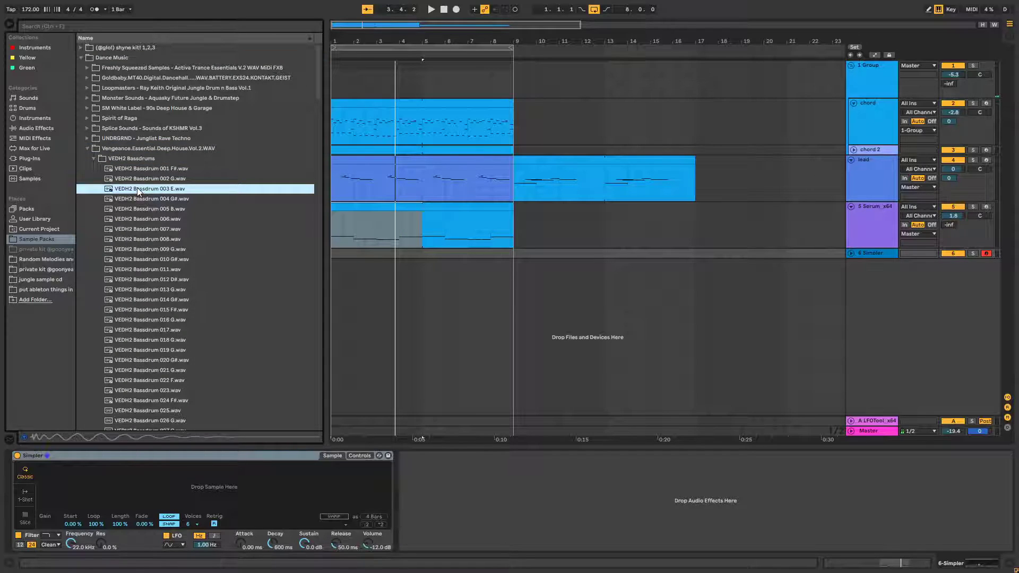
pyautogui.click(147, 220)
pyautogui.click(146, 259)
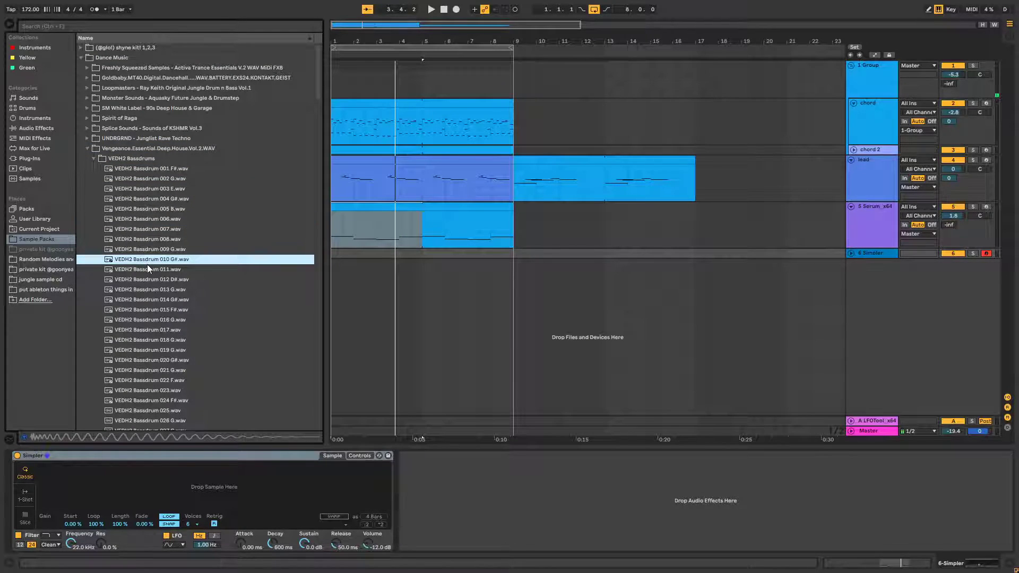
pyautogui.moveTo(148, 260); pyautogui.dragTo(363, 500)
# - Set the transposition of the kick Simpler to -1 st
pyautogui.click(359, 456)
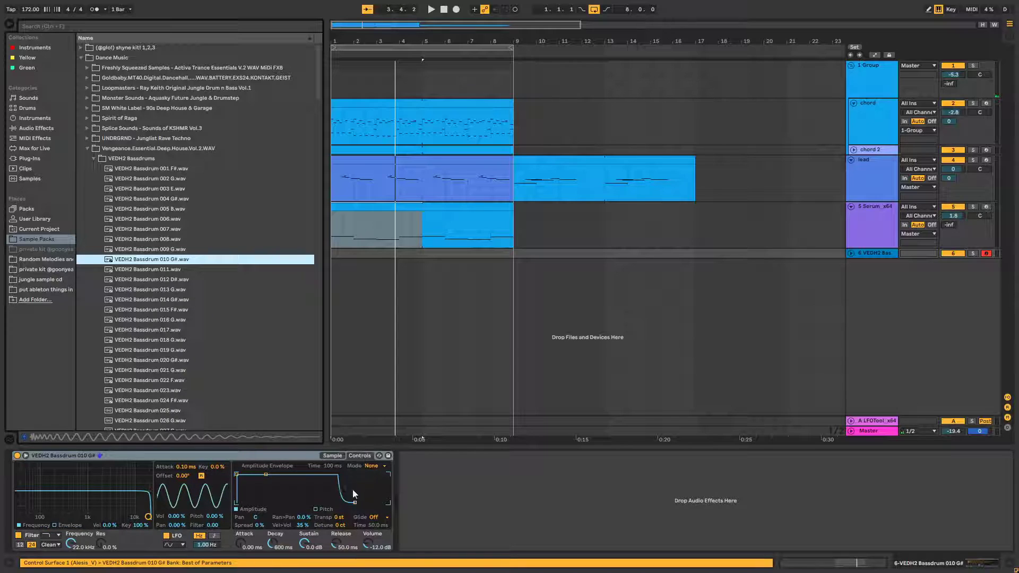
pyautogui.click(336, 518)
pyautogui.moveTo(336, 518); pyautogui.dragTo(337, 514)
# - Insert an eight-bar MIDI clip on the kick track and draw C3 notes on all four beats of bar 1
pyautogui.moveTo(510, 255); pyautogui.dragTo(321, 254)
pyautogui.rightClick(395, 254)
pyautogui.click(438, 336)
pyautogui.rightClick(418, 251)
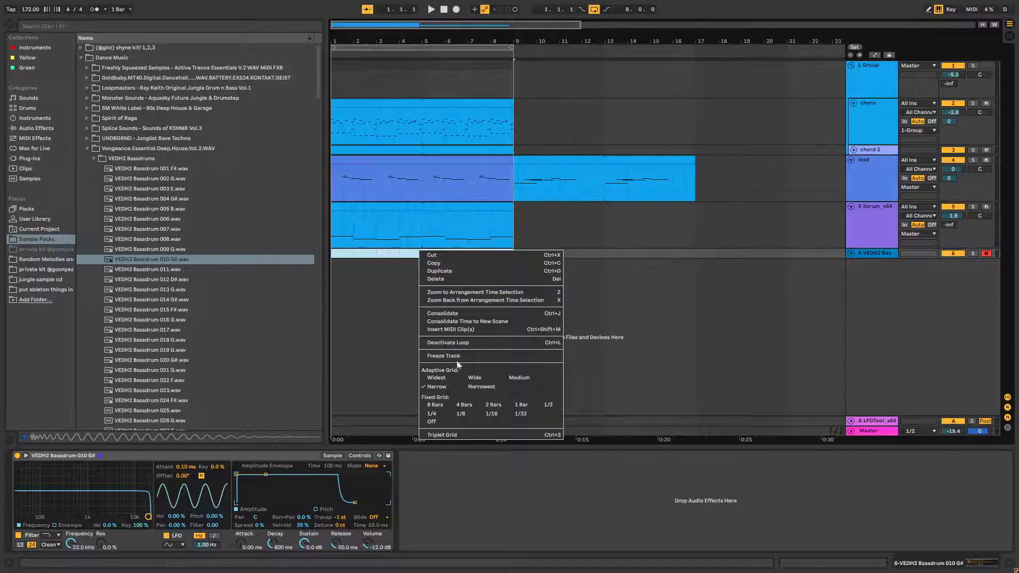
pyautogui.click(465, 330)
pyautogui.click(160, 319)
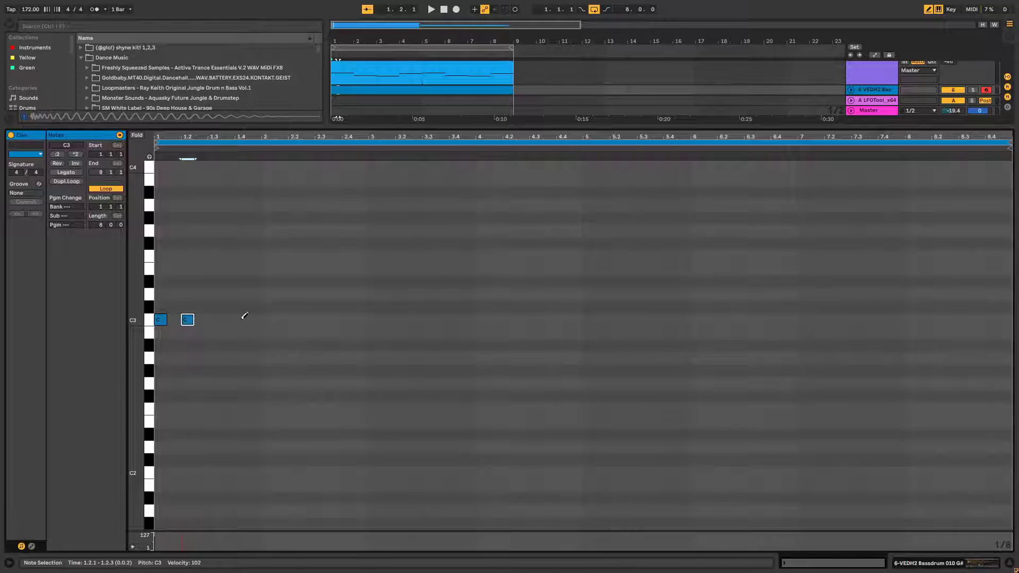
pyautogui.moveTo(186, 135); pyautogui.dragTo(186, 170)
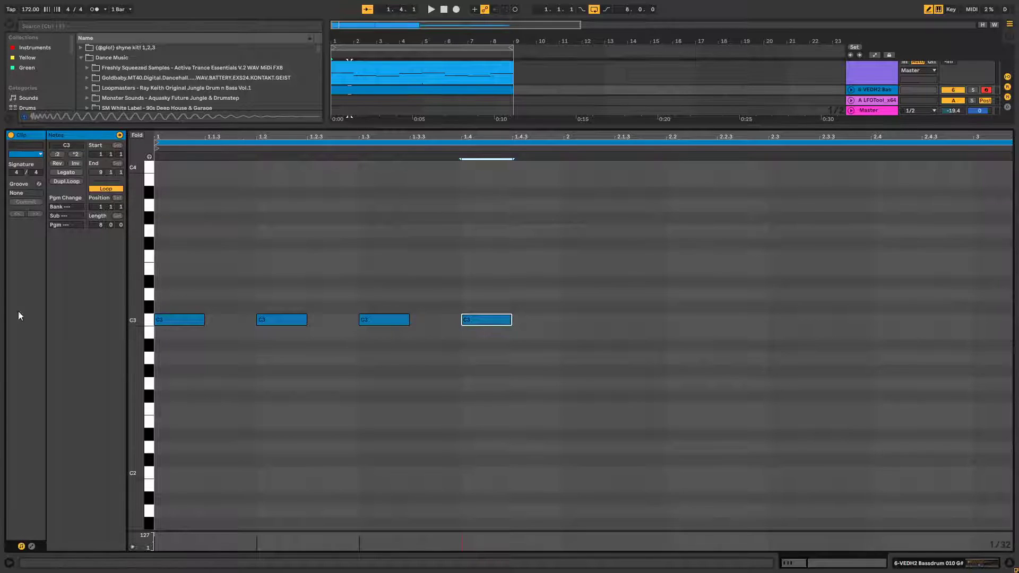
# - Set the kick clip's loop length to one bar and, during playback, raise the kick Simpler's volume to 1.14 dB
pyautogui.moveTo(95, 228); pyautogui.dragTo(95, 250)
pyautogui.press('space')
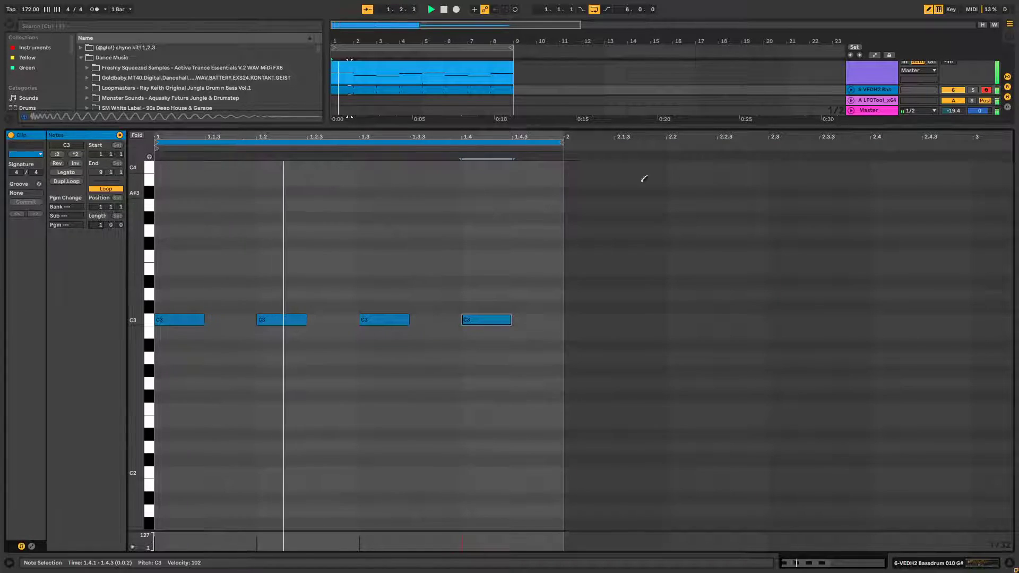
pyautogui.doubleClick(874, 90)
pyautogui.moveTo(367, 543); pyautogui.dragTo(367, 523)
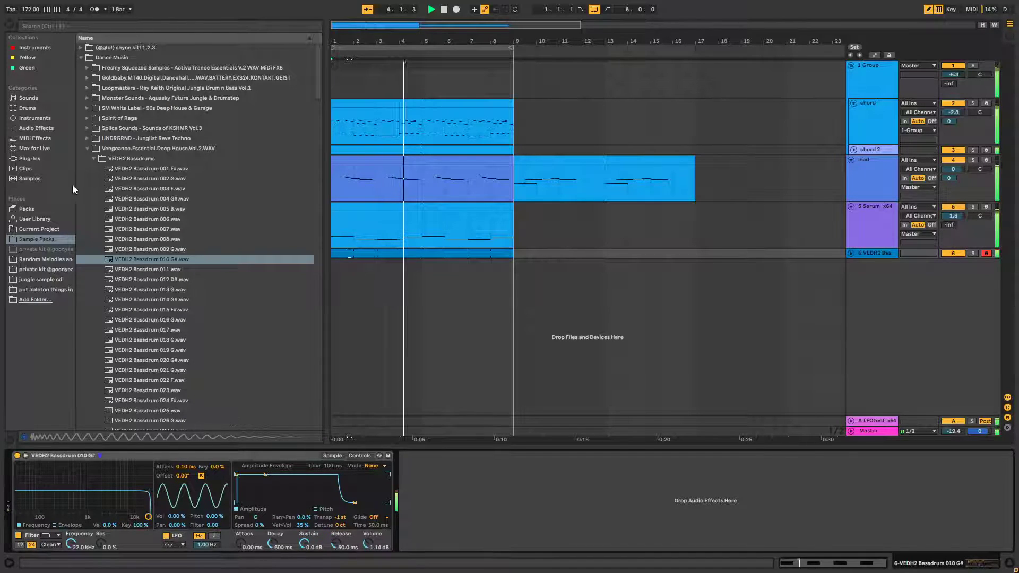
# - Create another Simpler track and open the VEDH2 Claps folder in the sample packs
pyautogui.click(39, 118)
pyautogui.moveTo(101, 139); pyautogui.dragTo(897, 357)
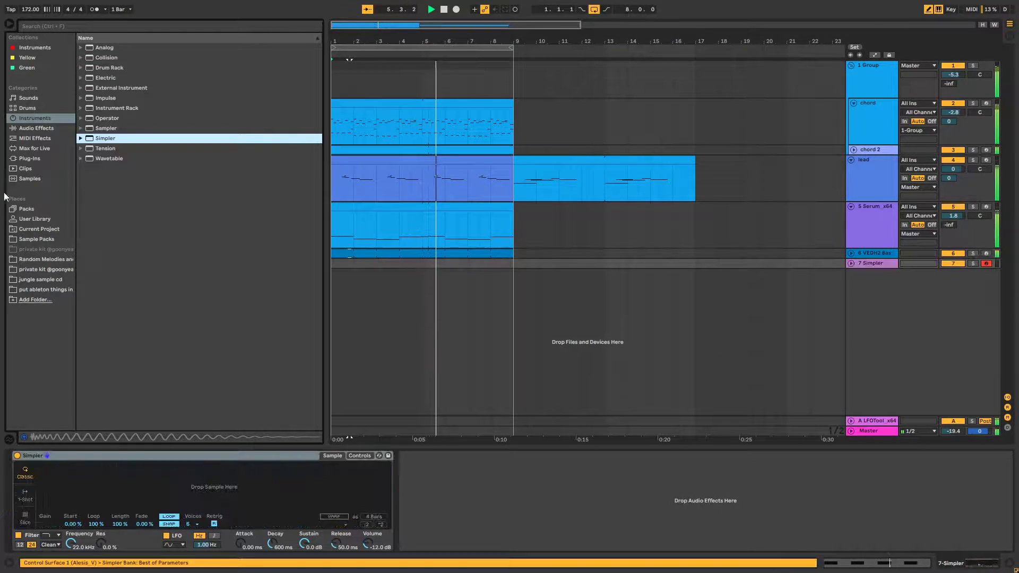
pyautogui.click(37, 239)
pyautogui.click(98, 159)
pyautogui.click(94, 168)
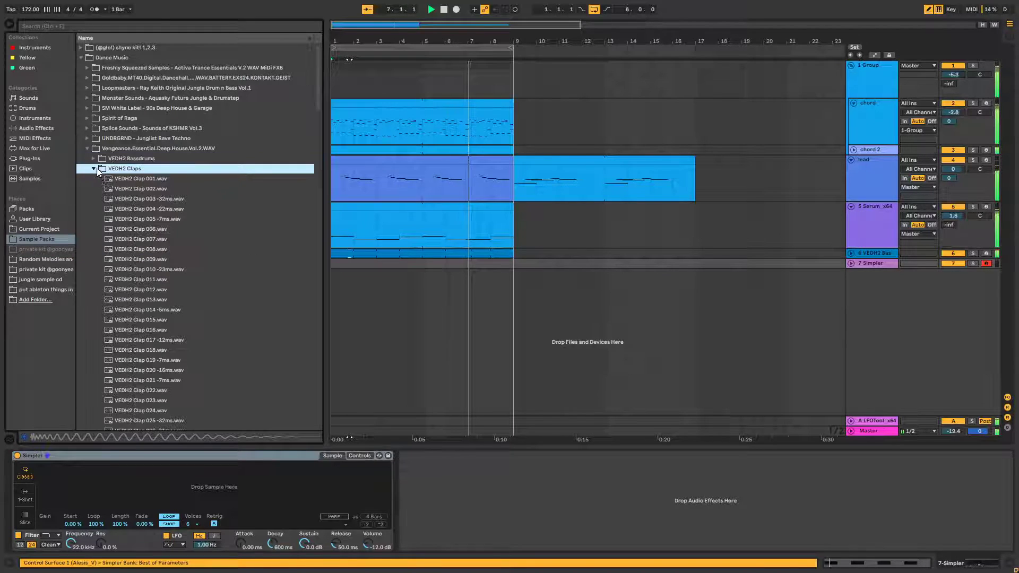
# - Stop playback, audition several claps and load VEDH2 Clap 013.wav into the new Simpler
pyautogui.click(116, 210)
pyautogui.click(129, 189)
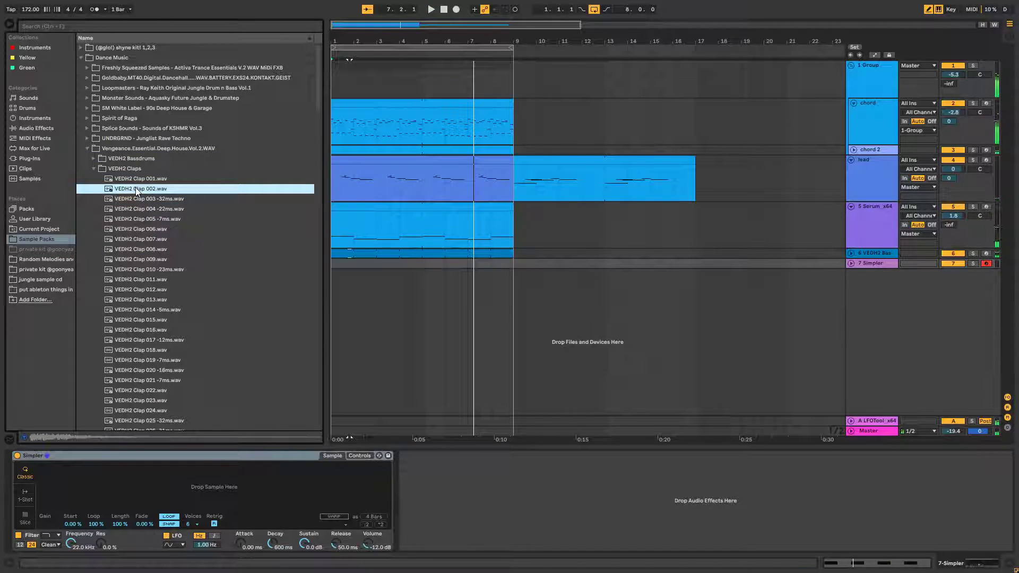
pyautogui.doubleClick(135, 187)
pyautogui.doubleClick(137, 180)
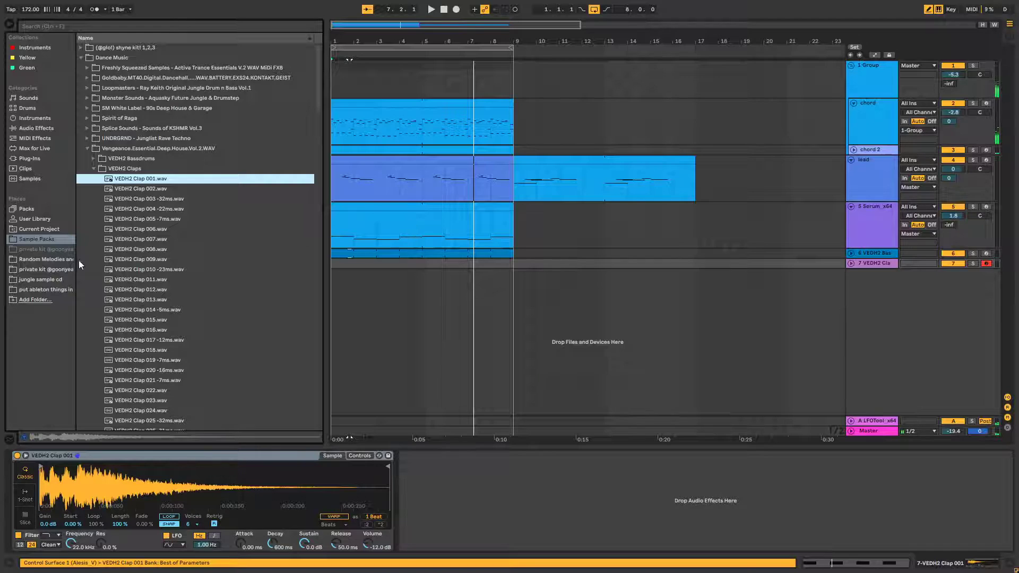
pyautogui.click(128, 290)
pyautogui.doubleClick(129, 291)
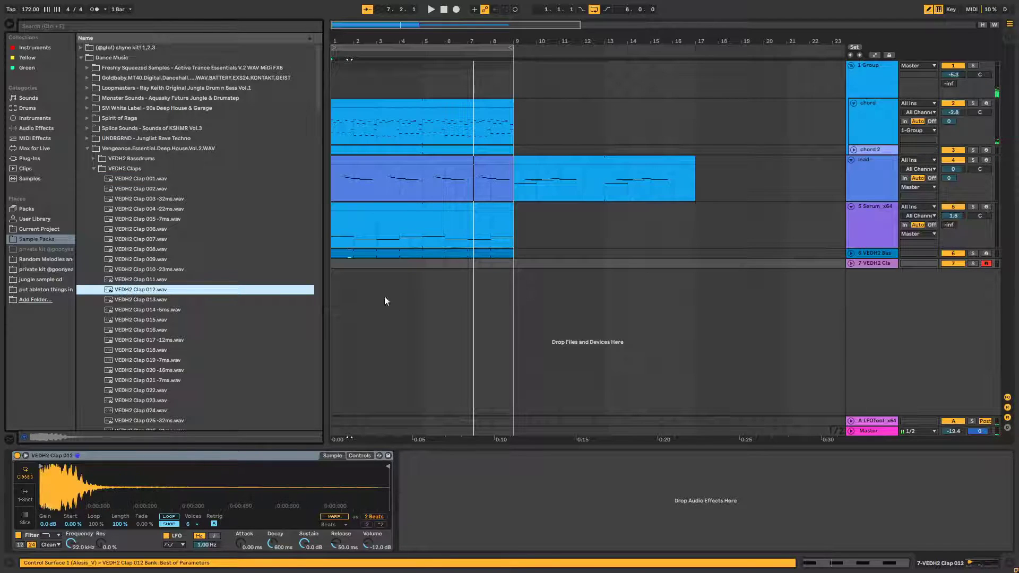
pyautogui.click(162, 303)
pyautogui.doubleClick(162, 303)
# - Group the clap Simpler into an Instrument Rack and show its chain list
pyautogui.click(62, 456)
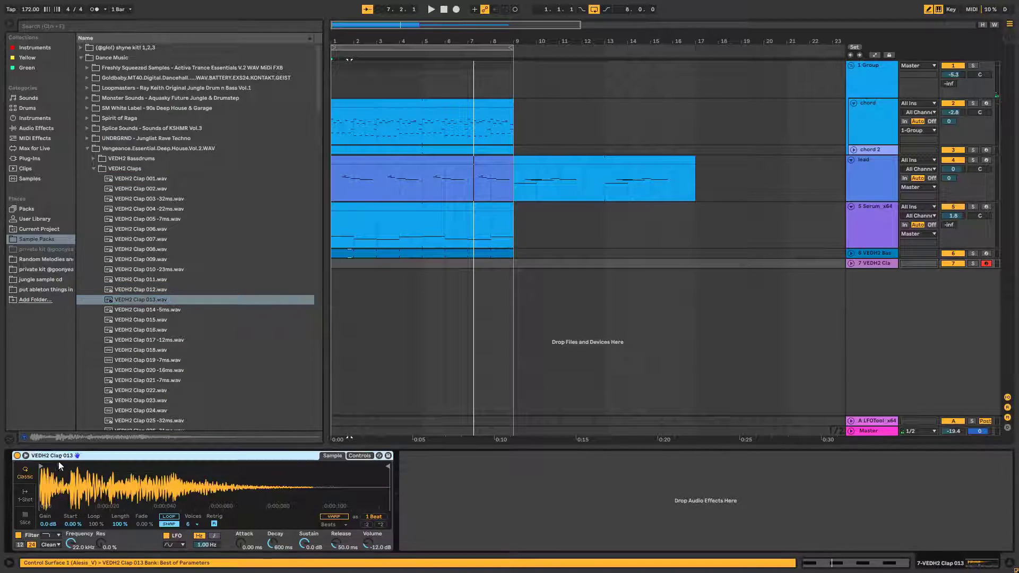
pyautogui.rightClick(62, 456)
pyautogui.click(65, 409)
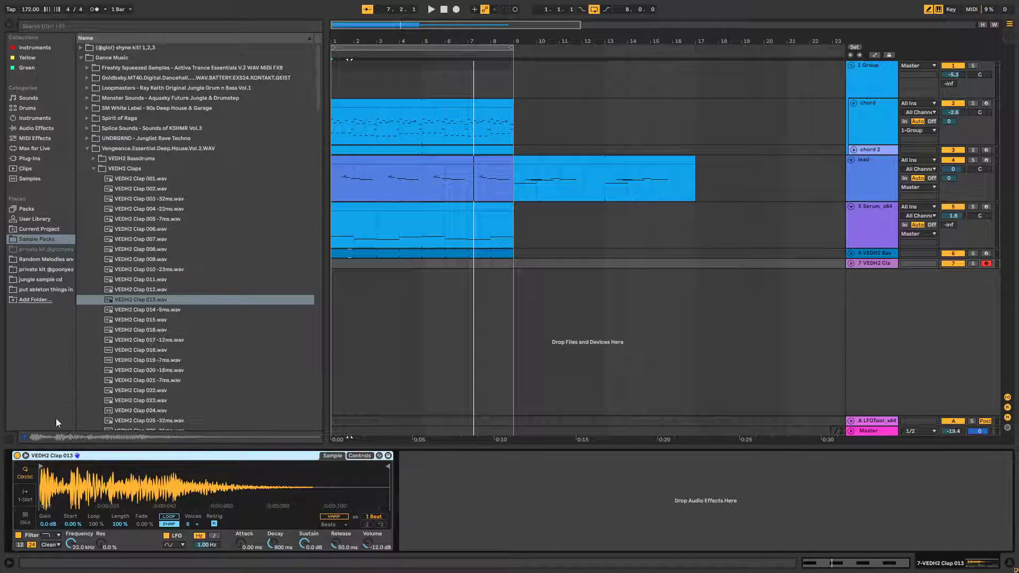
pyautogui.hotkey('ctrl', 'g')
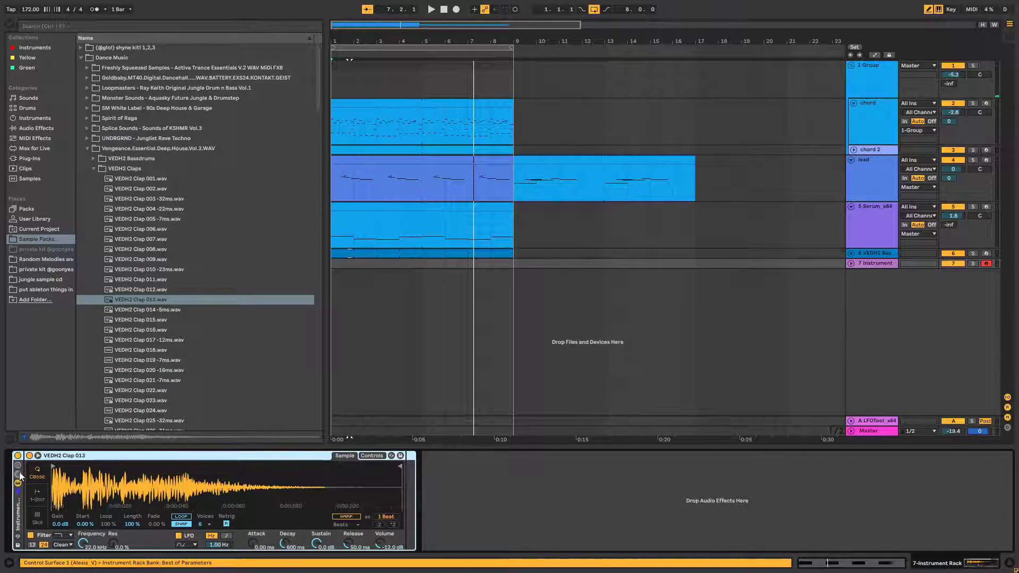
pyautogui.click(18, 474)
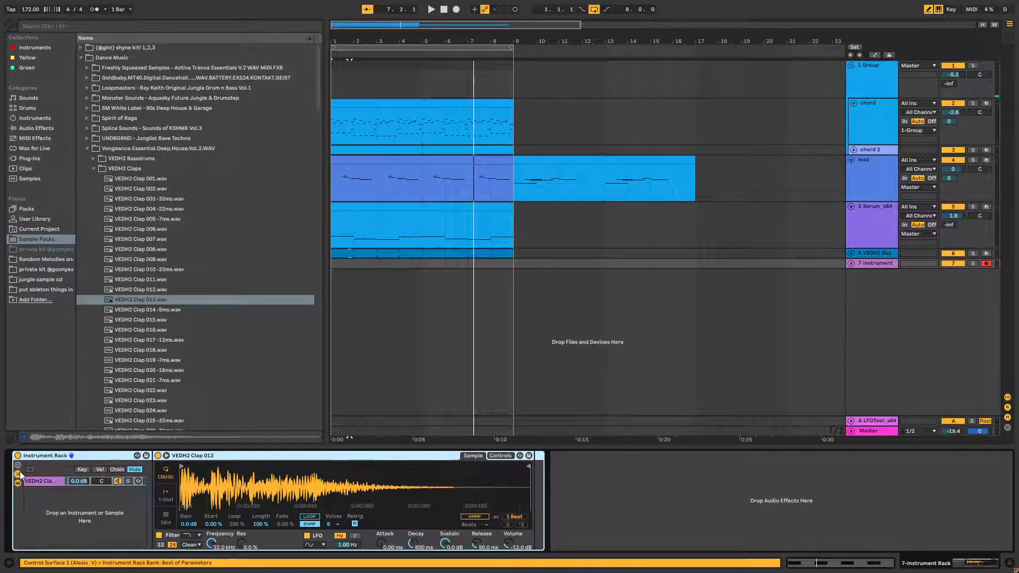
# - Audition samples in the VEDH2 Snares folder and add VEDH2 Snare 006.wav as a second chain in the Instrument Rack
pyautogui.click(92, 170)
pyautogui.click(93, 219)
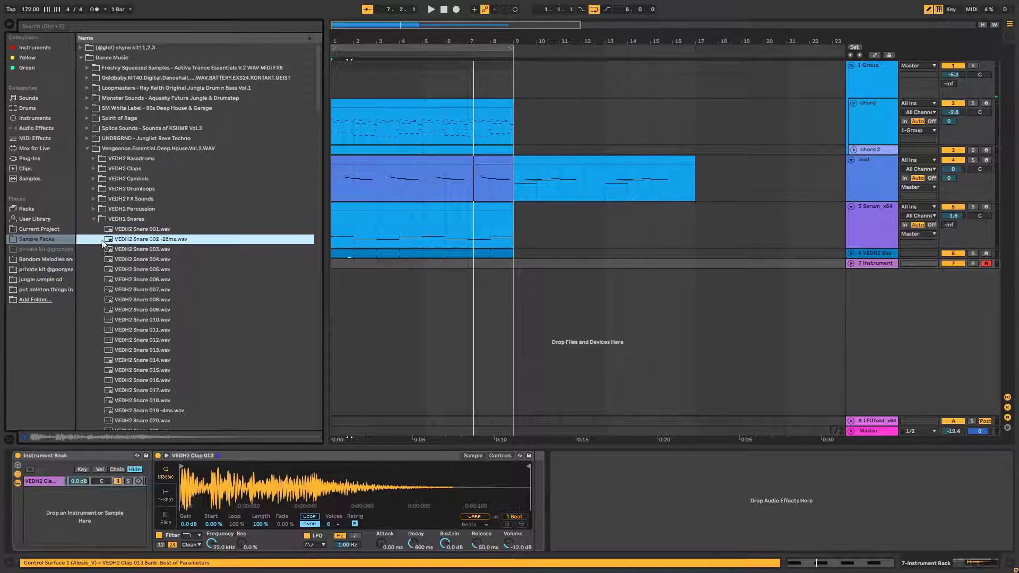
pyautogui.click(126, 269)
pyautogui.click(138, 292)
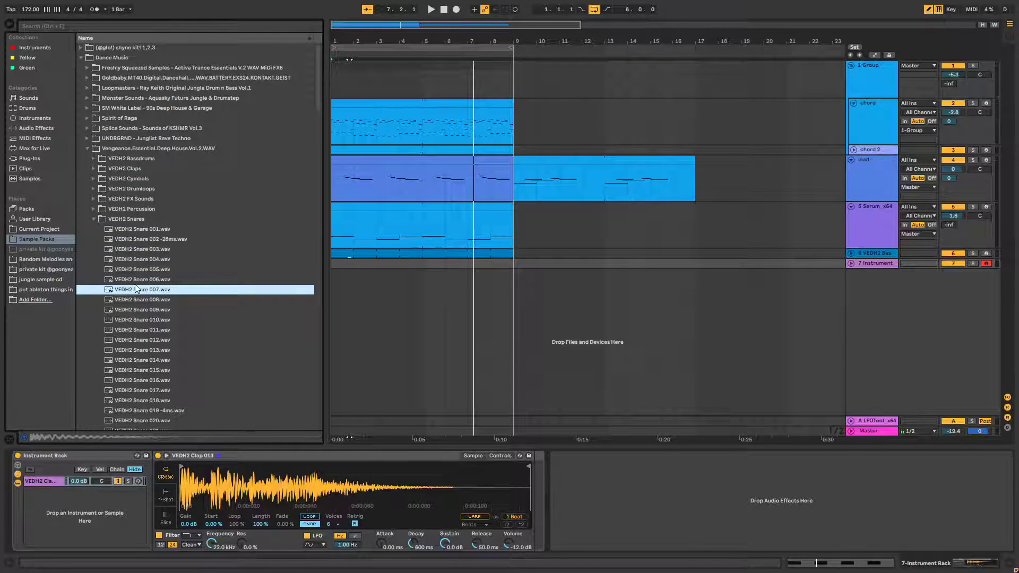
pyautogui.click(131, 282)
pyautogui.moveTo(131, 286); pyautogui.dragTo(42, 486)
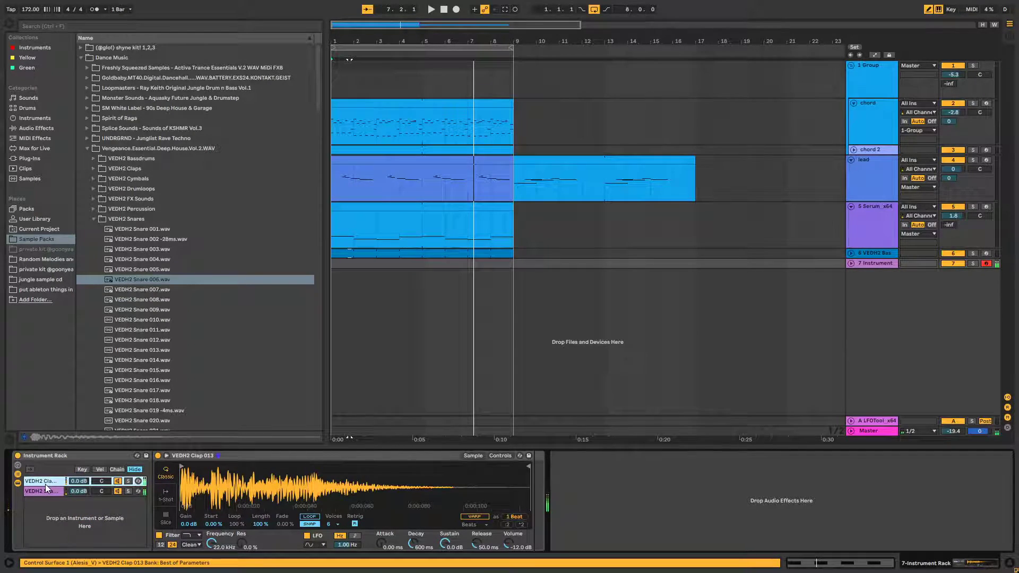
pyautogui.click(118, 492)
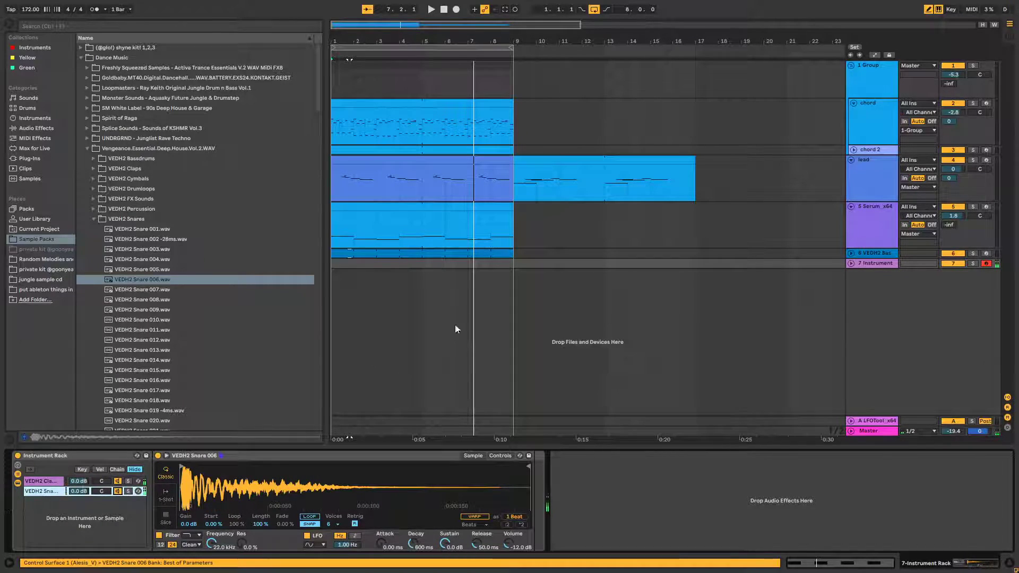
# - Insert an eight-bar MIDI clip from bar 1 on the clap and snare rack track
pyautogui.moveTo(514, 270); pyautogui.dragTo(282, 250)
pyautogui.rightClick(369, 265)
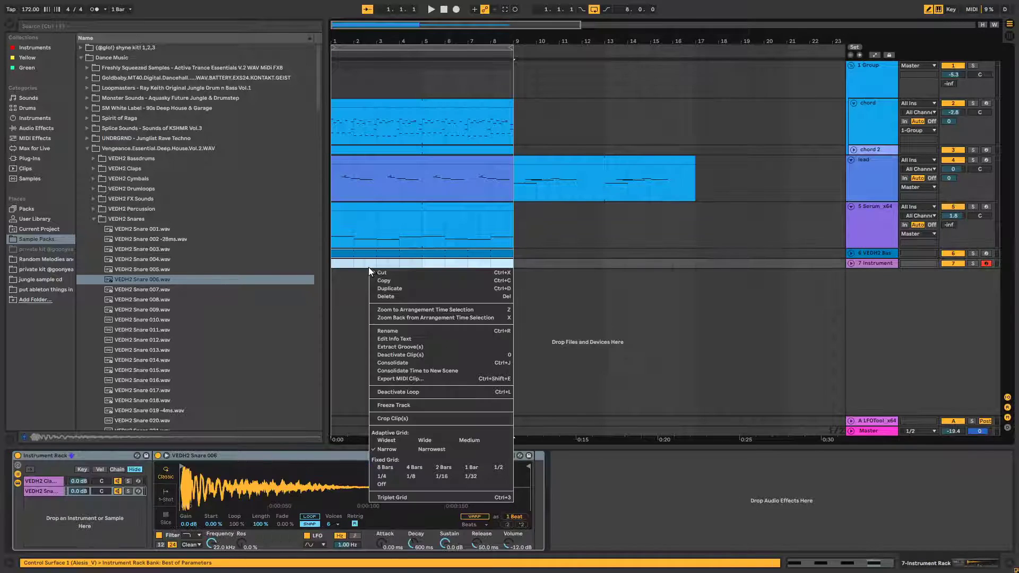
pyautogui.click(336, 268)
pyautogui.moveTo(335, 266); pyautogui.dragTo(506, 265)
pyautogui.rightClick(511, 265)
pyautogui.click(536, 344)
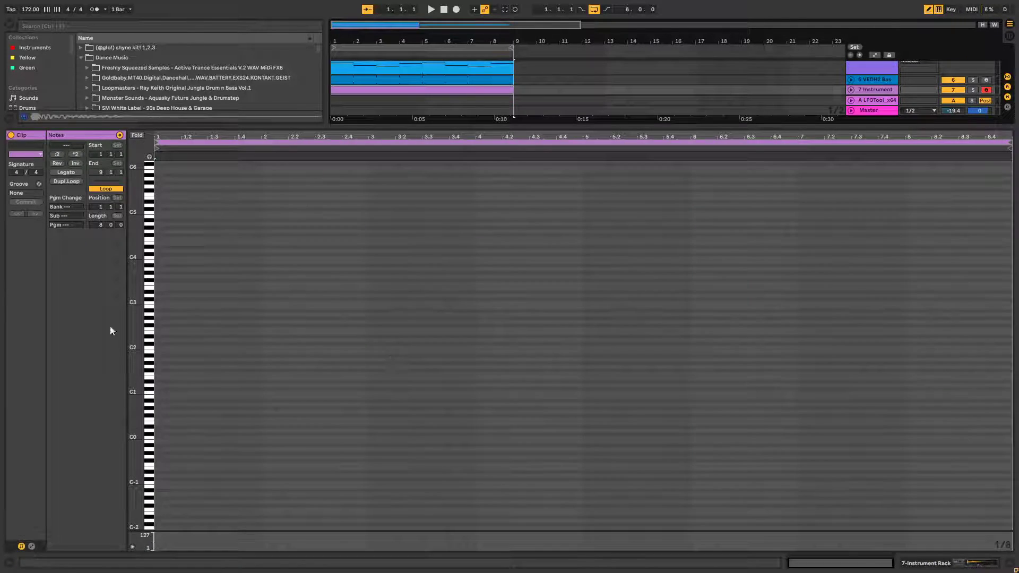
# - Set the clap and snare clip's loop length to one bar and place C3 notes on beats 2 and 4
pyautogui.moveTo(97, 224); pyautogui.dragTo(164, 299)
pyautogui.press('v')
pyautogui.click(191, 325)
pyautogui.click(234, 326)
pyautogui.click(242, 326)
pyautogui.press('b')
pyautogui.moveTo(190, 137); pyautogui.dragTo(275, 150)
pyautogui.moveTo(342, 322); pyautogui.dragTo(346, 382)
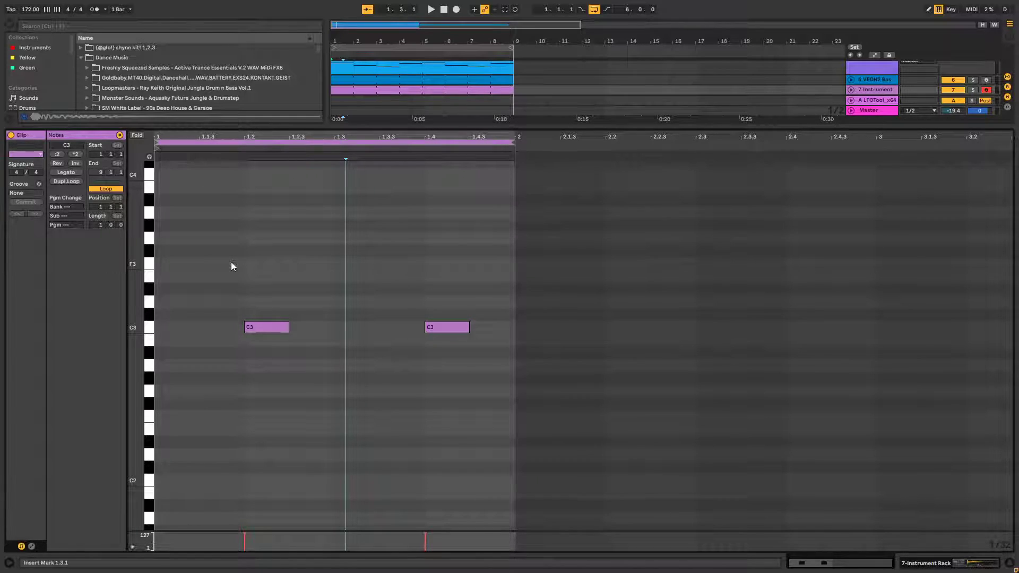
# - Turn off the note editor's grid, play the arrangement and show the clap and snare track's devices
pyautogui.rightClick(251, 279)
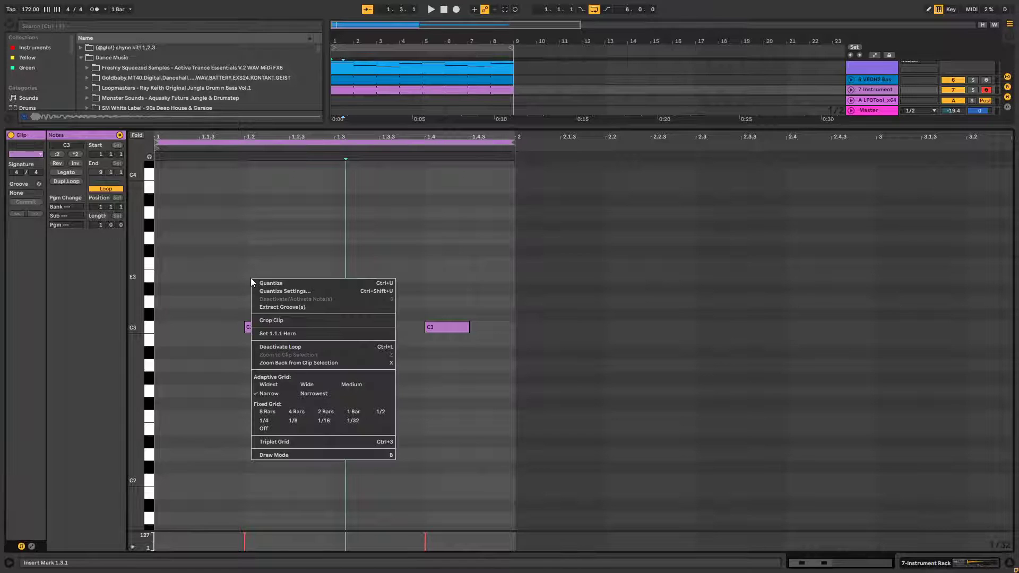
pyautogui.click(292, 429)
pyautogui.press('space')
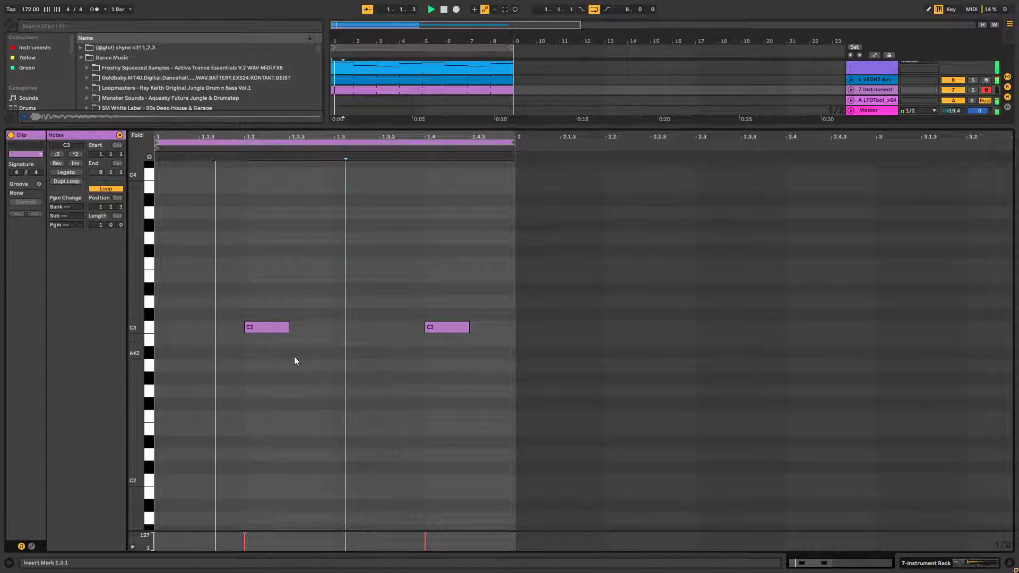
pyautogui.click(869, 91)
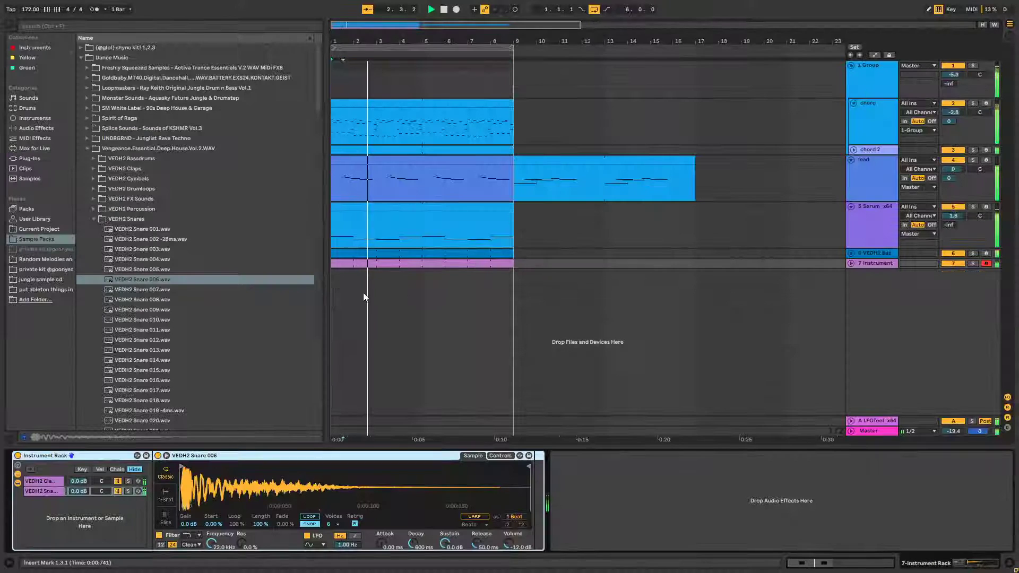
# - Add a new track holding an empty Simpler below the clap and snare rack track
pyautogui.click(95, 229)
pyautogui.click(93, 219)
pyautogui.click(109, 189)
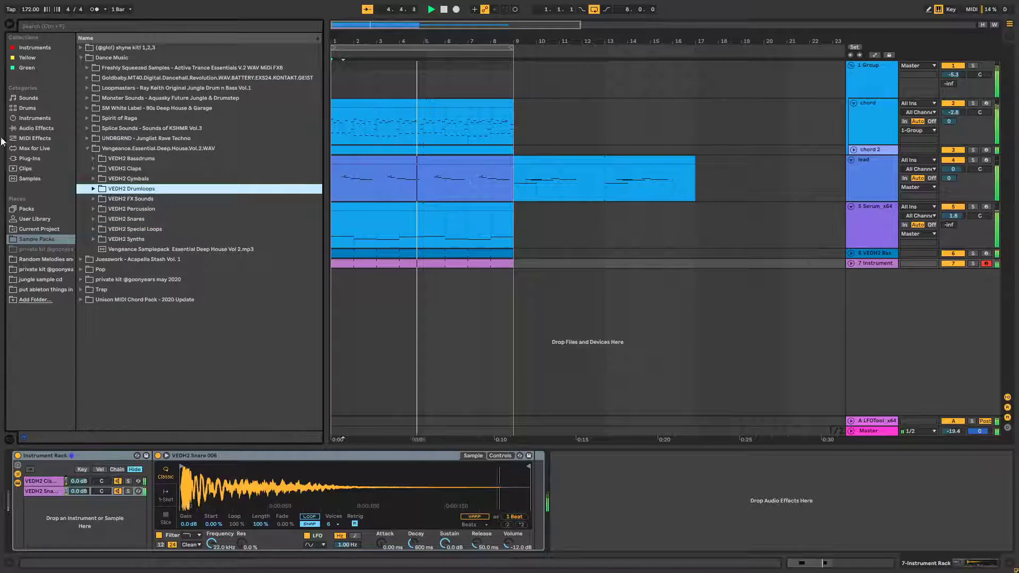
pyautogui.click(22, 118)
pyautogui.moveTo(106, 139); pyautogui.dragTo(587, 297)
# - Audition samples in the ICEDANCER Snares folder and load snare (dolo).wav into the new Simpler
pyautogui.click(32, 239)
pyautogui.click(80, 99)
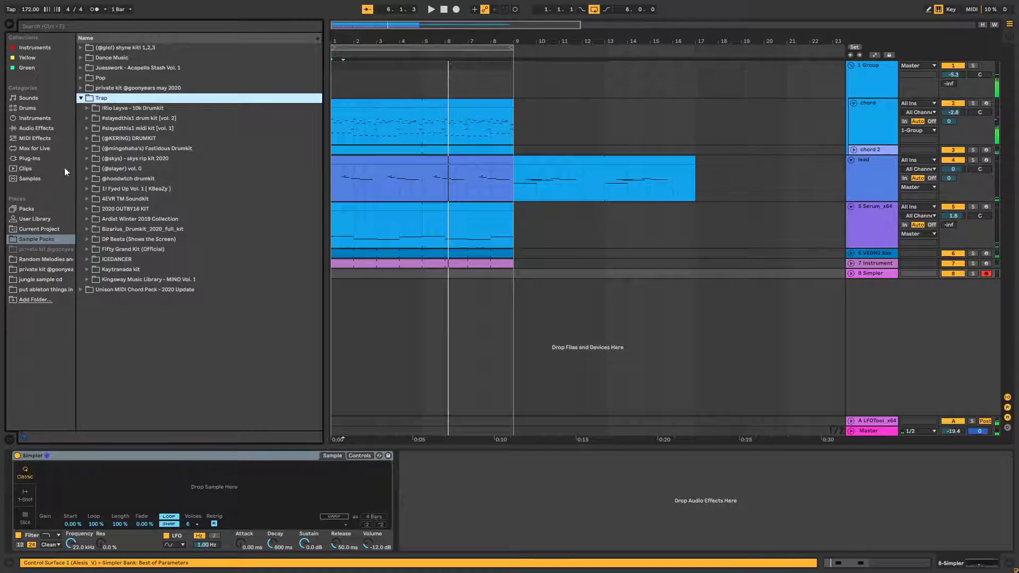
pyautogui.click(87, 260)
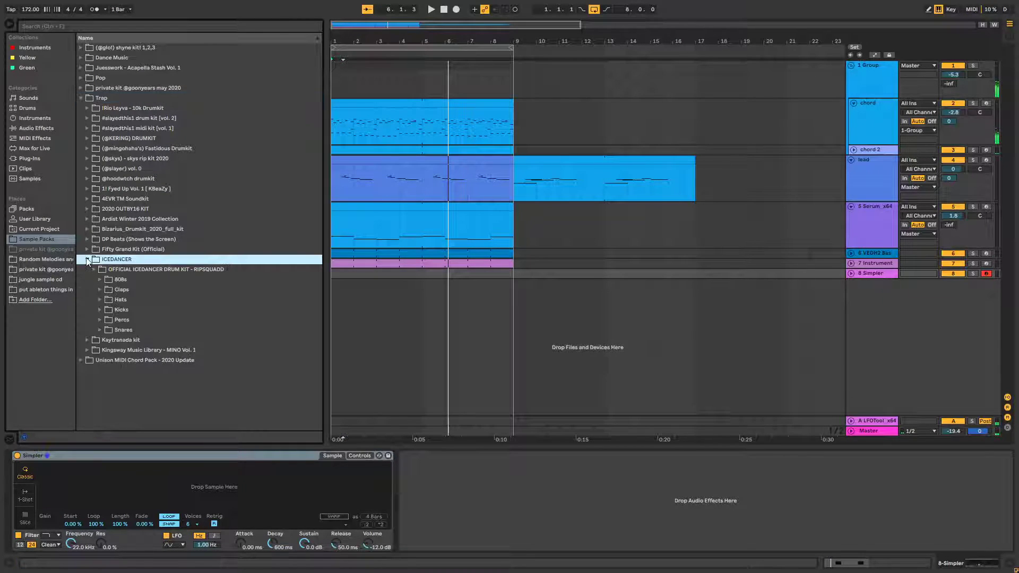
pyautogui.click(100, 330)
pyautogui.click(136, 370)
pyautogui.click(136, 379)
pyautogui.doubleClick(139, 370)
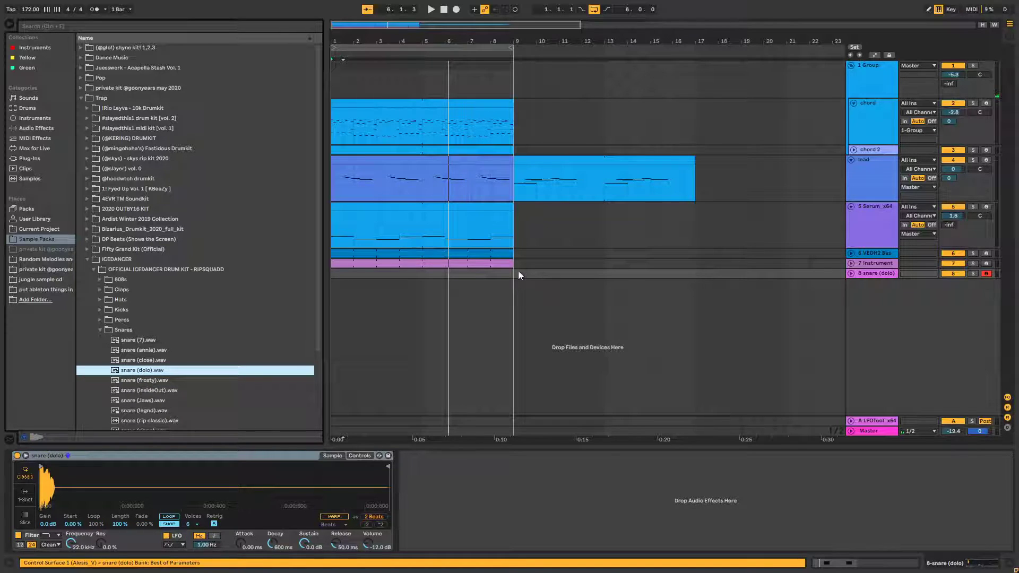
# - Insert an eight-bar MIDI clip from bar 1 on the snare (dolo) track
pyautogui.moveTo(510, 275); pyautogui.dragTo(211, 269)
pyautogui.rightClick(341, 283)
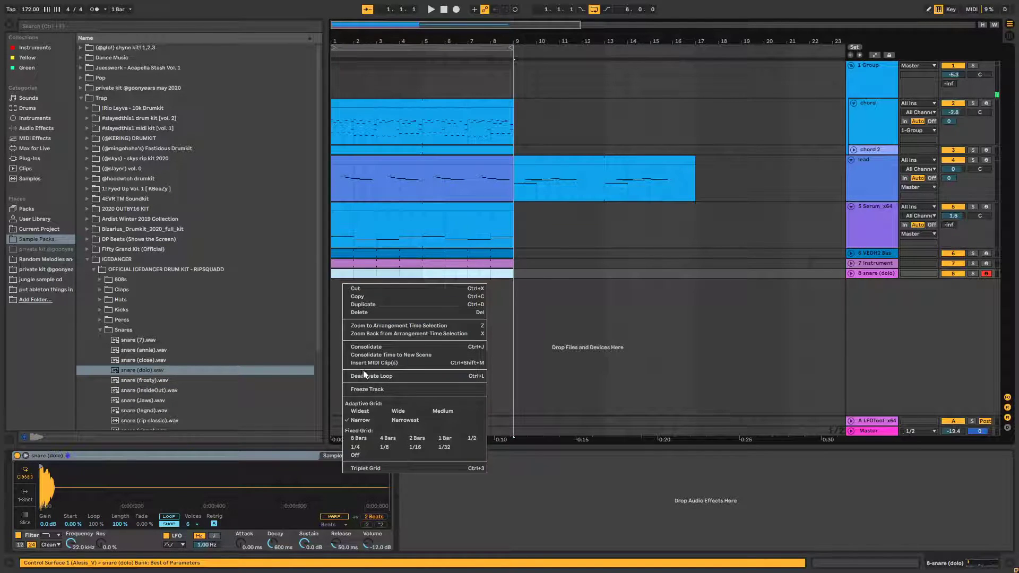
pyautogui.click(365, 363)
# - Set the note grid to 1/16 and draw C3 notes at 1.4.1, 1.4.2, 1.4.3, 2.1.3 and 3.1.3
pyautogui.rightClick(192, 338)
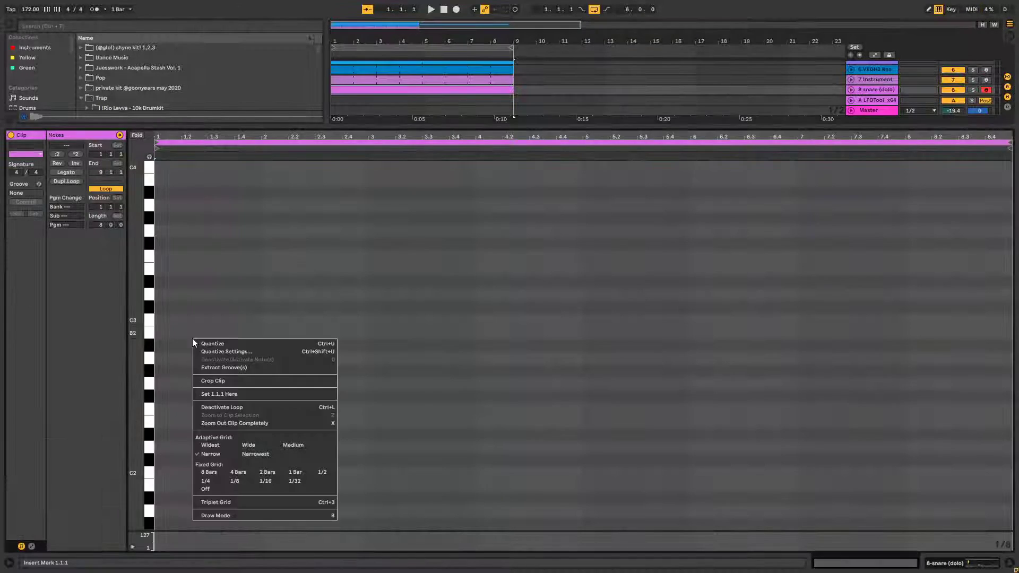
pyautogui.click(262, 481)
pyautogui.moveTo(222, 137); pyautogui.dragTo(271, 160)
pyautogui.click(300, 319)
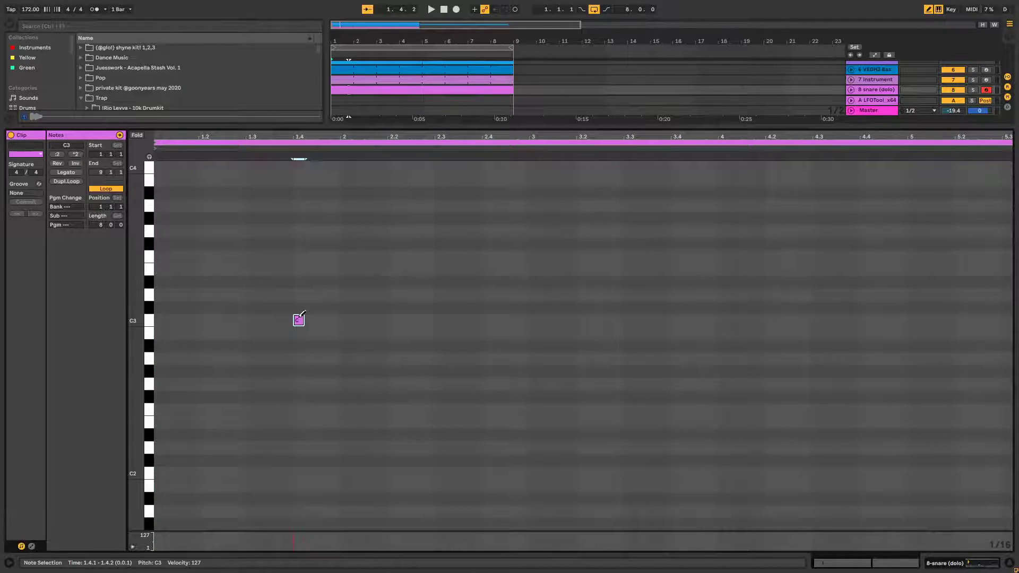
pyautogui.click(515, 320)
pyautogui.click(562, 319)
# - Play the arrangement, turn off draw mode and set the snare (dolo) clip's loop length to two bars
pyautogui.press('space')
pyautogui.press('b')
pyautogui.click(447, 406)
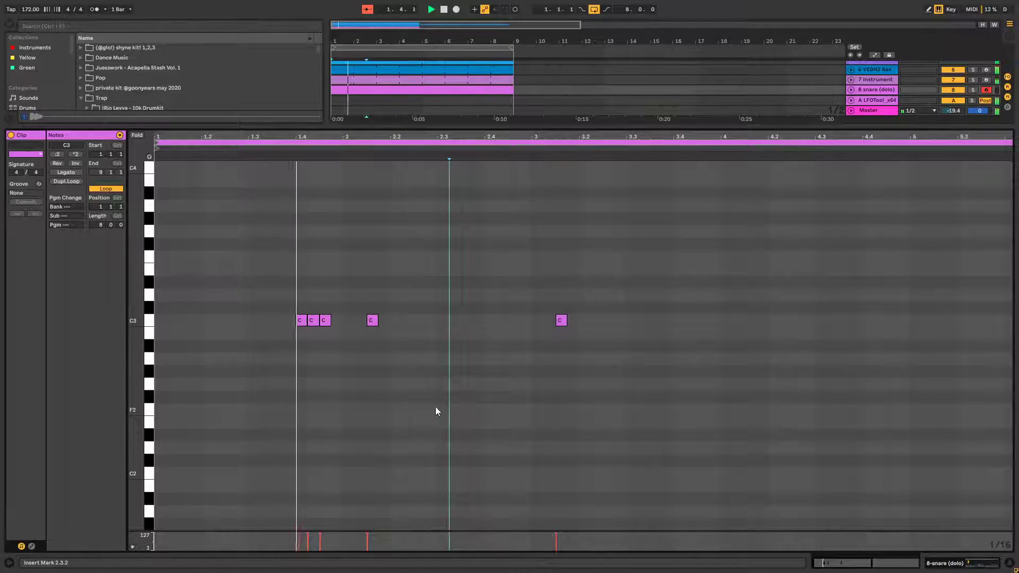
pyautogui.click(100, 225)
pyautogui.write('2')
pyautogui.press('Return')
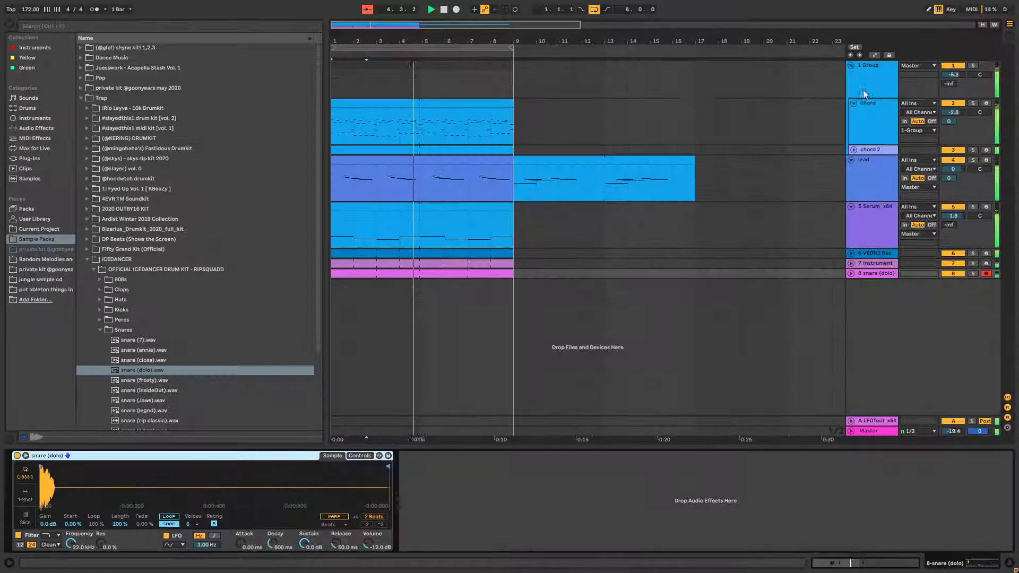
# - Add another Simpler track and load hat (close).wav from the ICEDANCER Hats folder into it
pyautogui.click(35, 118)
pyautogui.moveTo(105, 138); pyautogui.dragTo(908, 342)
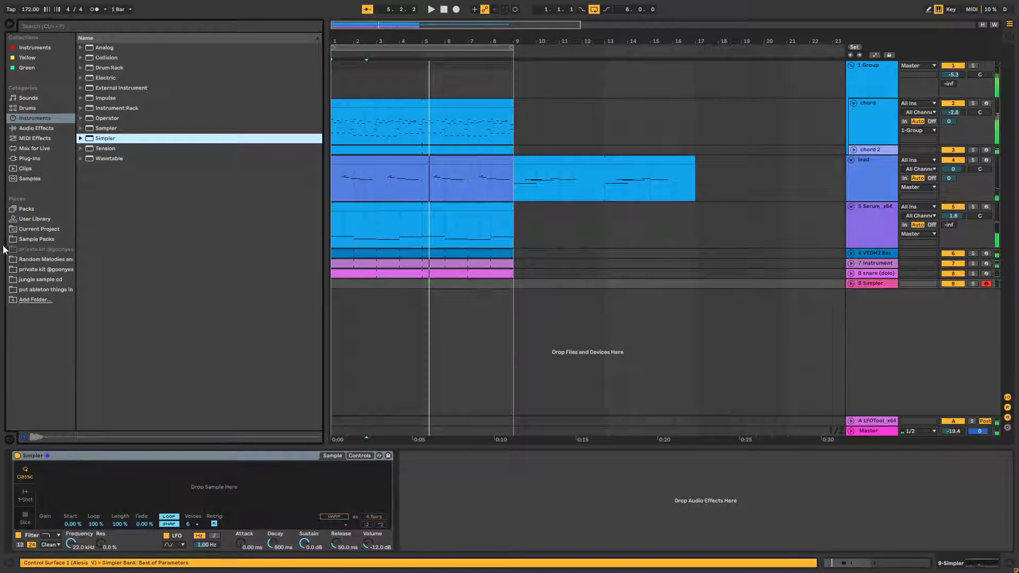
pyautogui.click(36, 239)
pyautogui.click(100, 330)
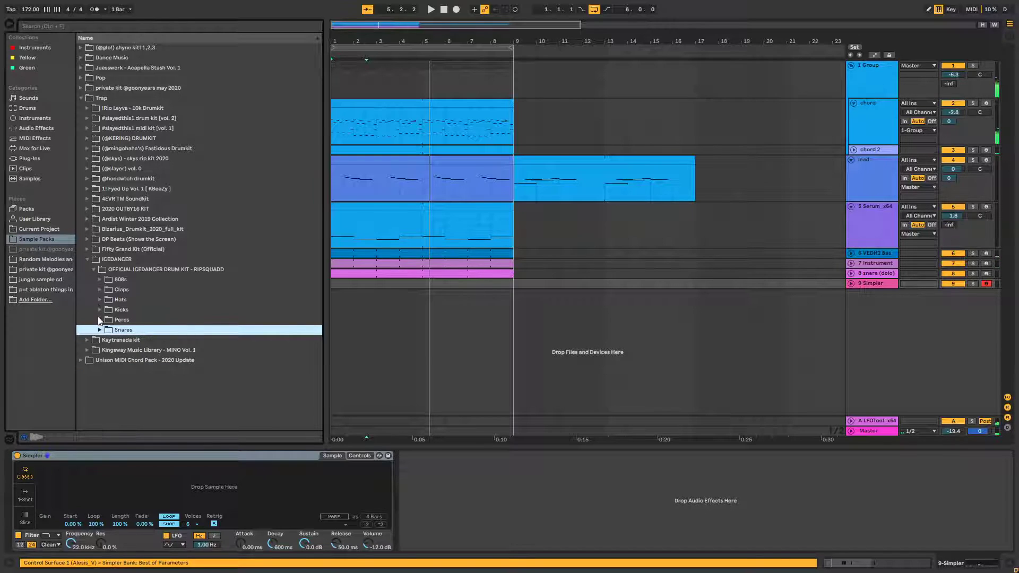
pyautogui.click(100, 300)
pyautogui.click(125, 341)
pyautogui.click(125, 360)
pyautogui.click(127, 340)
pyautogui.doubleClick(127, 341)
# - Insert an eight-bar MIDI clip from bar 1 on the hat (close) track
pyautogui.moveTo(507, 288); pyautogui.dragTo(333, 291)
pyautogui.rightClick(333, 291)
pyautogui.click(394, 365)
# - Set the hat clip's note grid to 1/8 and fill bar 1 with repeated C3 notes
pyautogui.rightClick(215, 428)
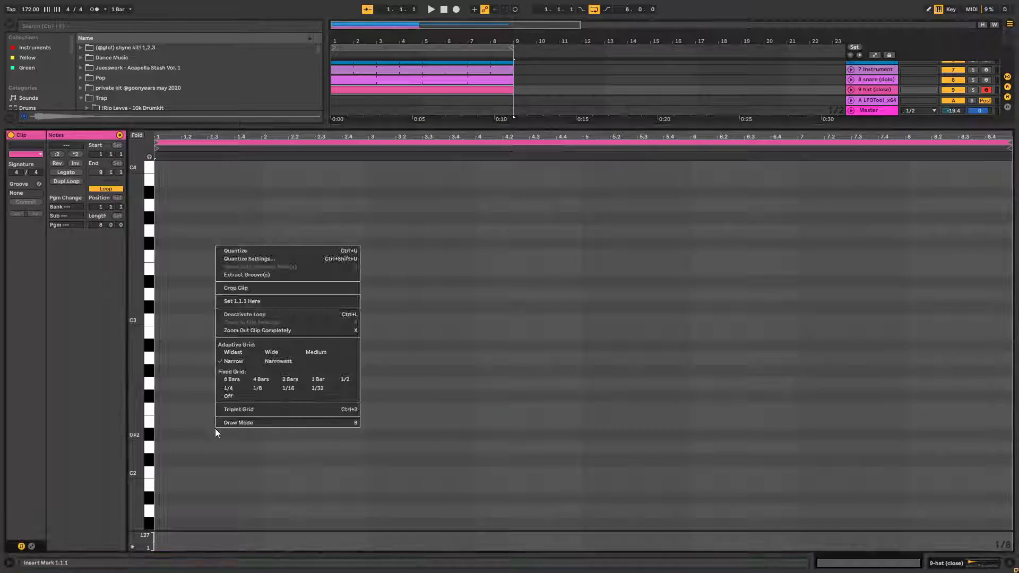
pyautogui.click(258, 387)
pyautogui.doubleClick(167, 320)
pyautogui.hotkey('ctrl', 'd')
pyautogui.hotkey('ctrl', 'd')
pyautogui.hotkey('ctrl', 'd')
pyautogui.hotkey('ctrl', 'd')
pyautogui.hotkey('ctrl', 'd')
pyautogui.hotkey('ctrl', 'd')
pyautogui.hotkey('ctrl', 'd')
pyautogui.hotkey('ctrl', 'd')
pyautogui.hotkey('ctrl', 'd')
pyautogui.hotkey('ctrl', 'd')
pyautogui.hotkey('ctrl', 'z')
pyautogui.hotkey('ctrl', 'z')
pyautogui.hotkey('ctrl', 'z')
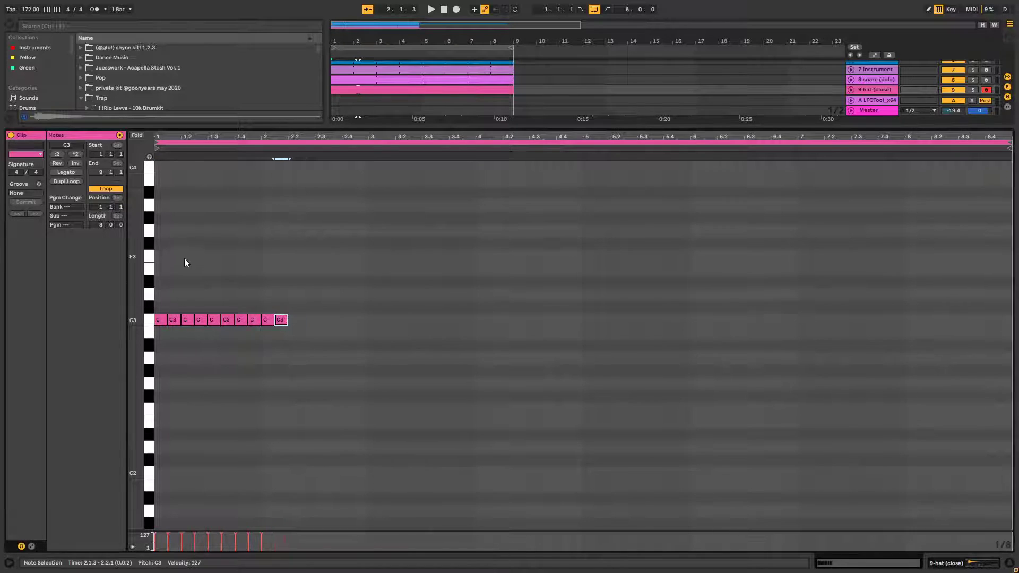
# - Set the hat clip's note grid to 1/16 and try an extra C3 note after bar 1
pyautogui.rightClick(203, 272)
pyautogui.click(272, 423)
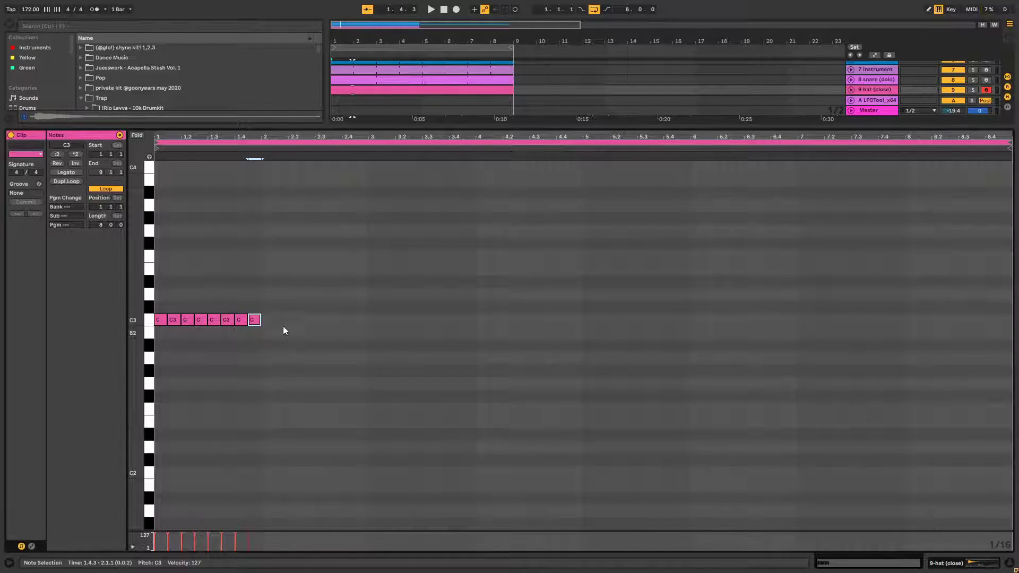
pyautogui.click(293, 320)
pyautogui.hotkey('ctrl', 'z')
pyautogui.hotkey('ctrl', 'z')
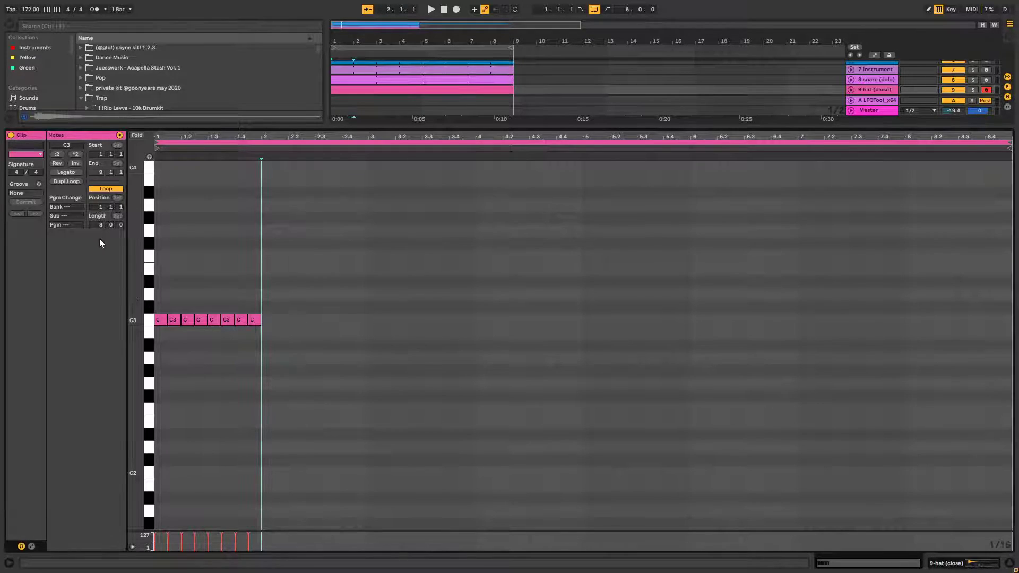
# - Set the hat clip's loop length to one bar and raise the hat Simpler's volume to -9.71 dB during playback
pyautogui.moveTo(100, 226); pyautogui.dragTo(101, 254)
pyautogui.press('space')
pyautogui.click(869, 91)
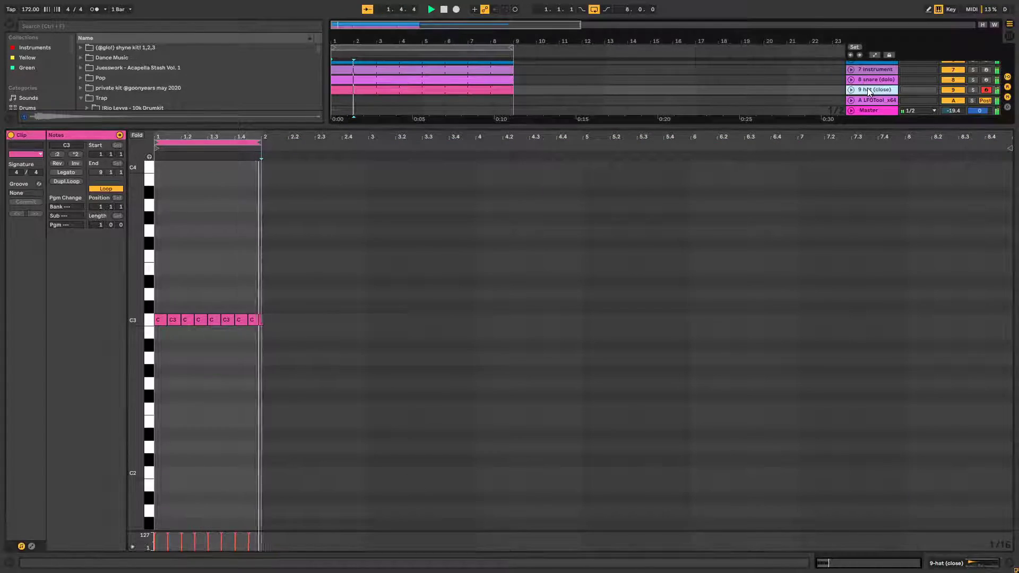
pyautogui.doubleClick(869, 90)
pyautogui.moveTo(369, 543); pyautogui.dragTo(369, 520)
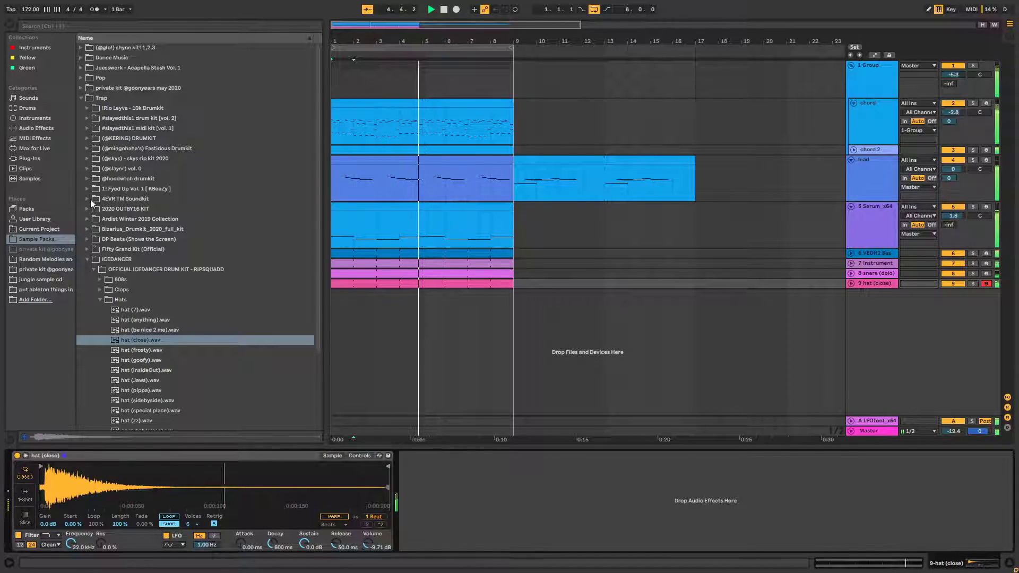
# - Hide the clip and device detail area and insert an audio track below the hat track
pyautogui.click(441, 104)
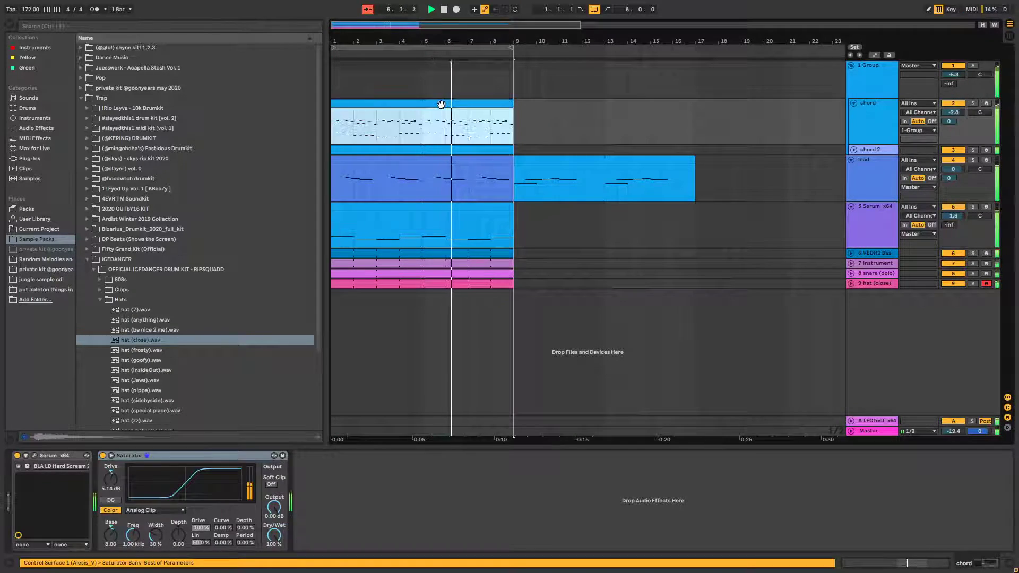
pyautogui.doubleClick(441, 104)
pyautogui.moveTo(746, 125); pyautogui.dragTo(653, 570)
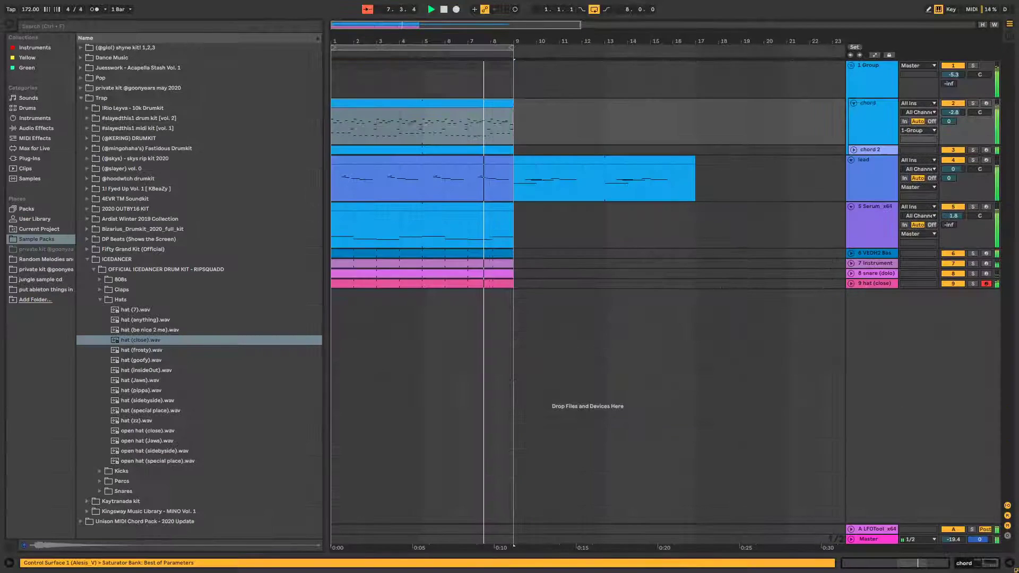
pyautogui.rightClick(955, 349)
pyautogui.click(954, 351)
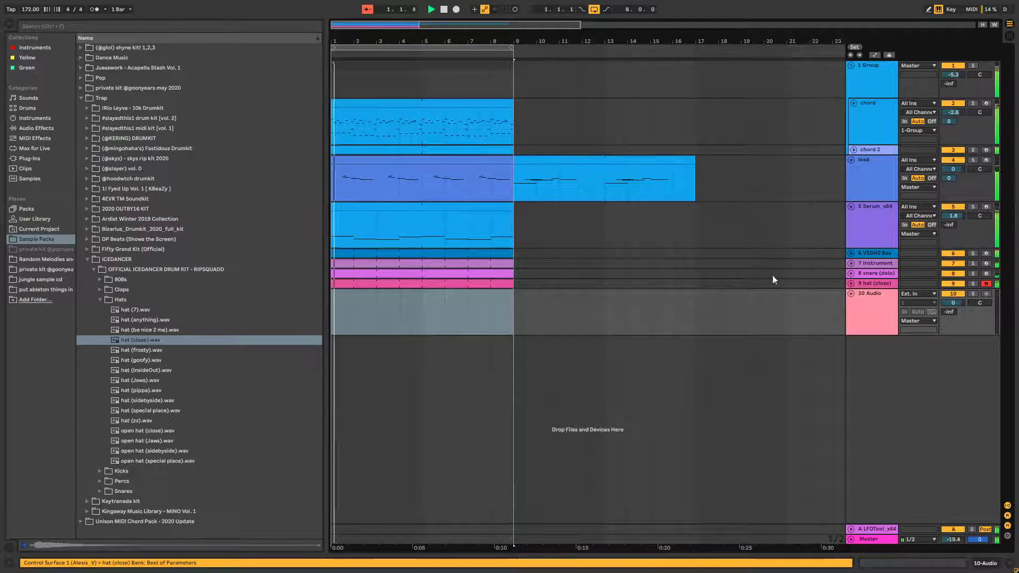
# - Solo the chord group, lead and Serum bass tracks and place the insert marker at bar 1
pyautogui.click(972, 294)
pyautogui.click(331, 307)
pyautogui.click(974, 66)
pyautogui.keyDown('ctrl'); pyautogui.click(972, 161); pyautogui.keyUp('ctrl')
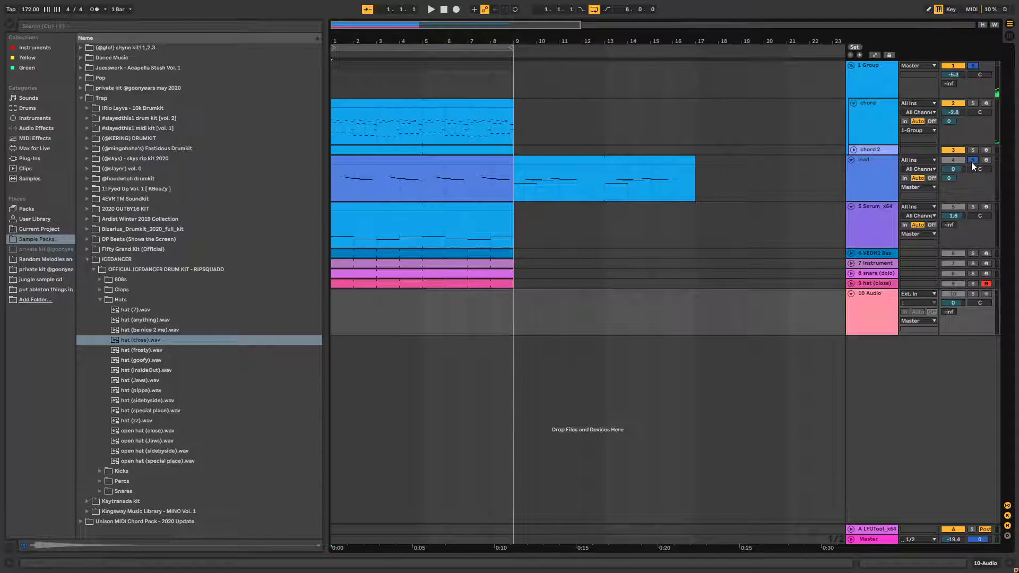
pyautogui.keyDown('ctrl'); pyautogui.click(973, 207); pyautogui.keyUp('ctrl')
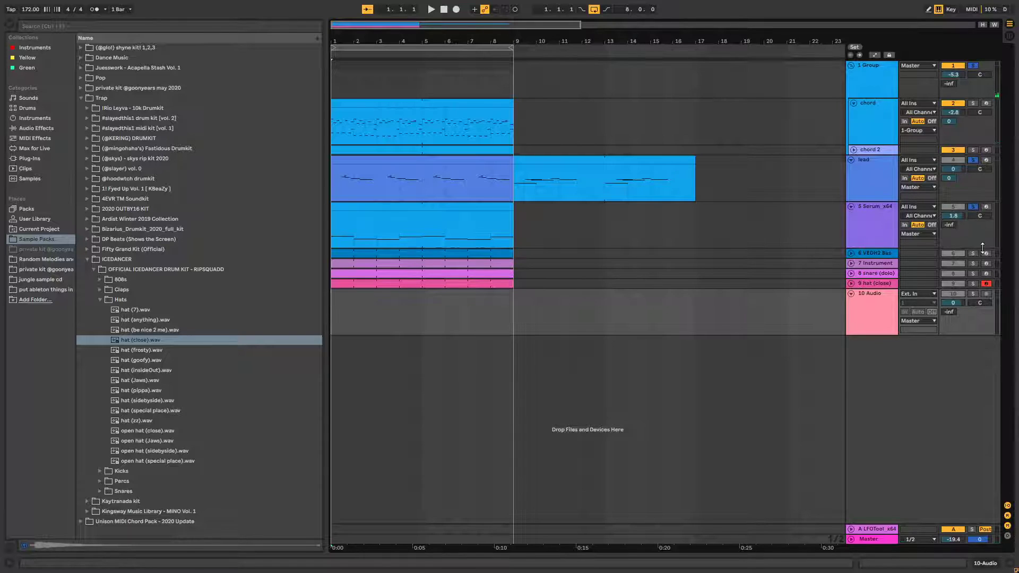
# - Set the audio track's input to Resampling and arm it for recording
pyautogui.click(911, 295)
pyautogui.click(915, 338)
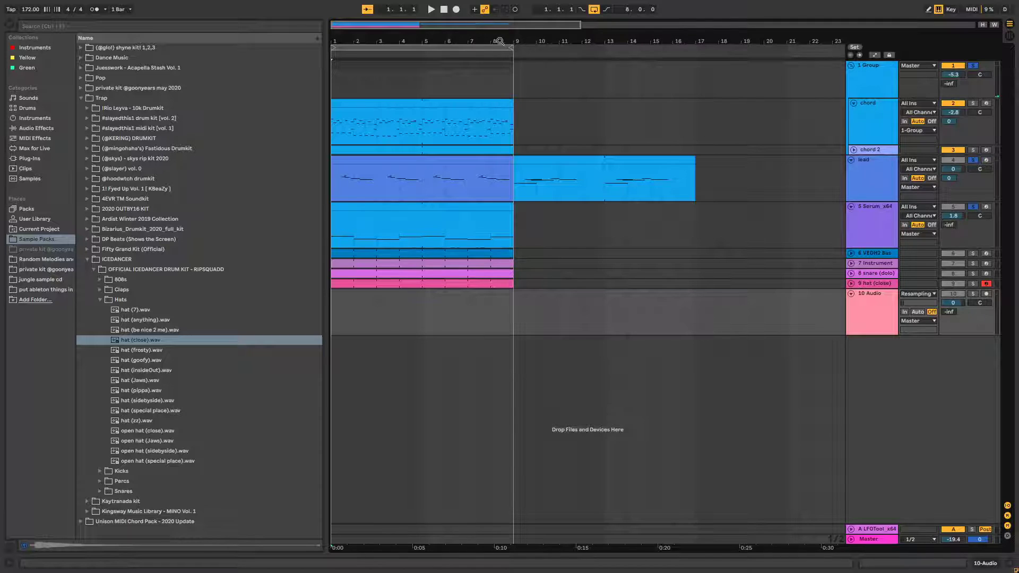
pyautogui.keyDown('ctrl'); pyautogui.click(987, 294); pyautogui.keyUp('ctrl')
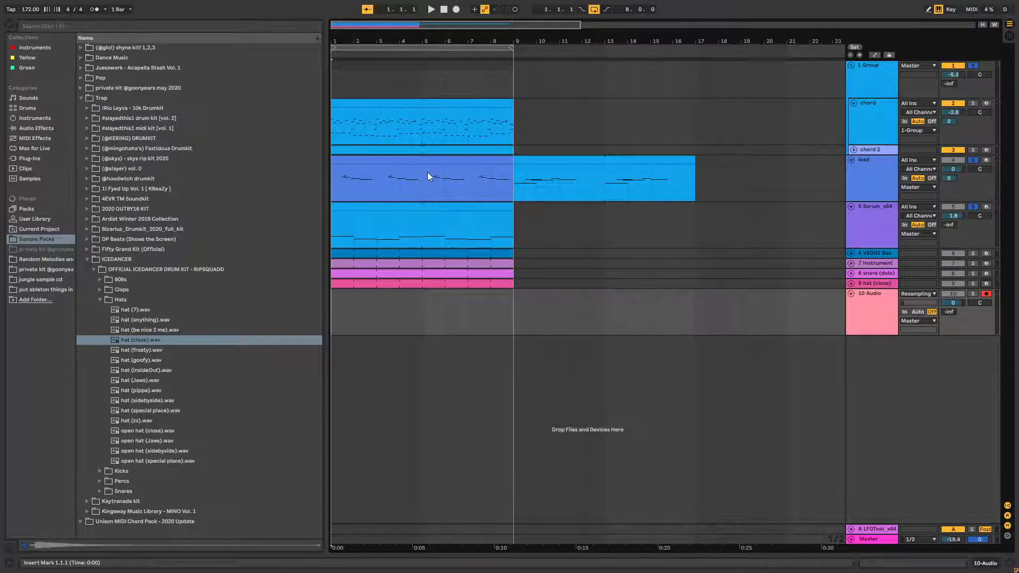
# - Record the soloed tracks with the loop extended to 13.2.0, and trim the recording to eight bars
pyautogui.click(457, 10)
pyautogui.moveTo(511, 48); pyautogui.dragTo(643, 74)
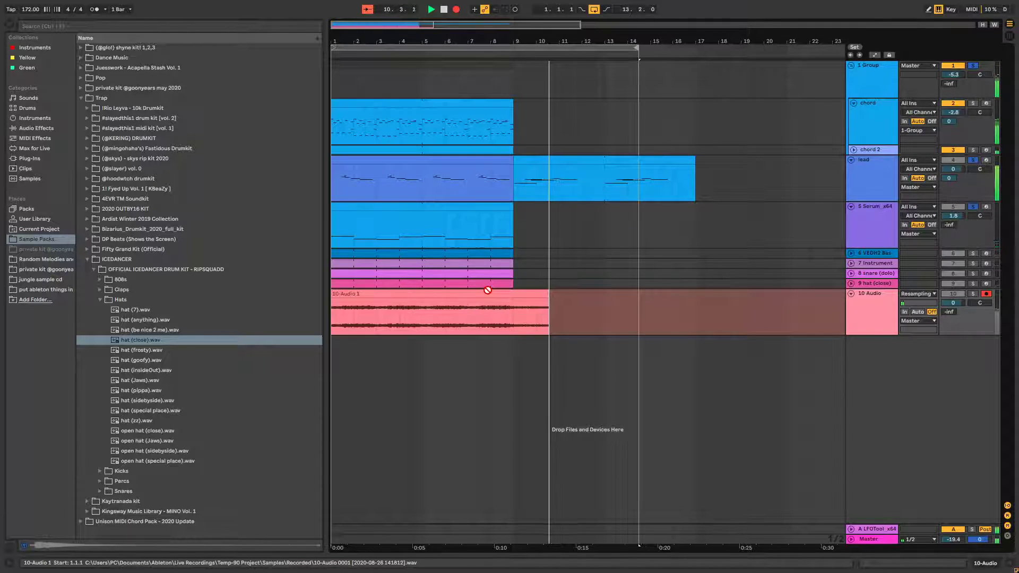
pyautogui.press('space')
pyautogui.moveTo(552, 294); pyautogui.dragTo(513, 293)
pyautogui.doubleClick(499, 294)
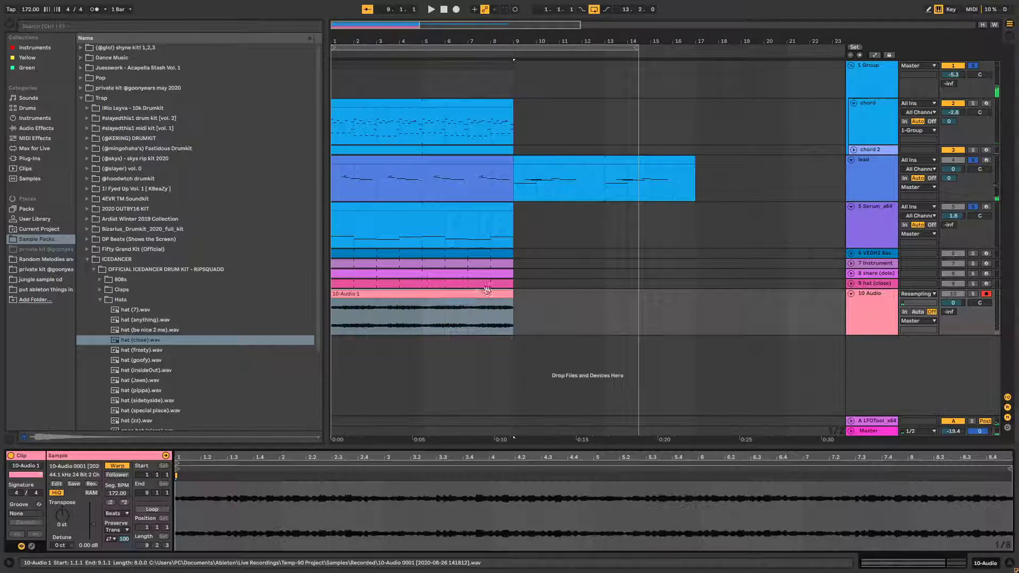
# - Solo the audio track and set its clip to 12 st transpose, 1/8 Preserve and 8.25 dB gain
pyautogui.click(973, 293)
pyautogui.press('space')
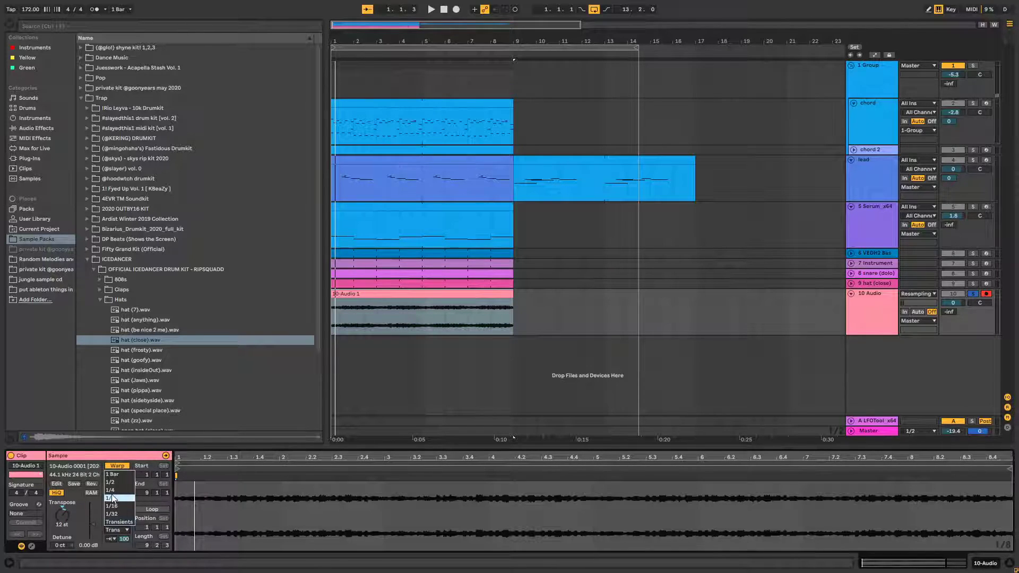
pyautogui.press('space')
pyautogui.moveTo(125, 539); pyautogui.dragTo(92, 516)
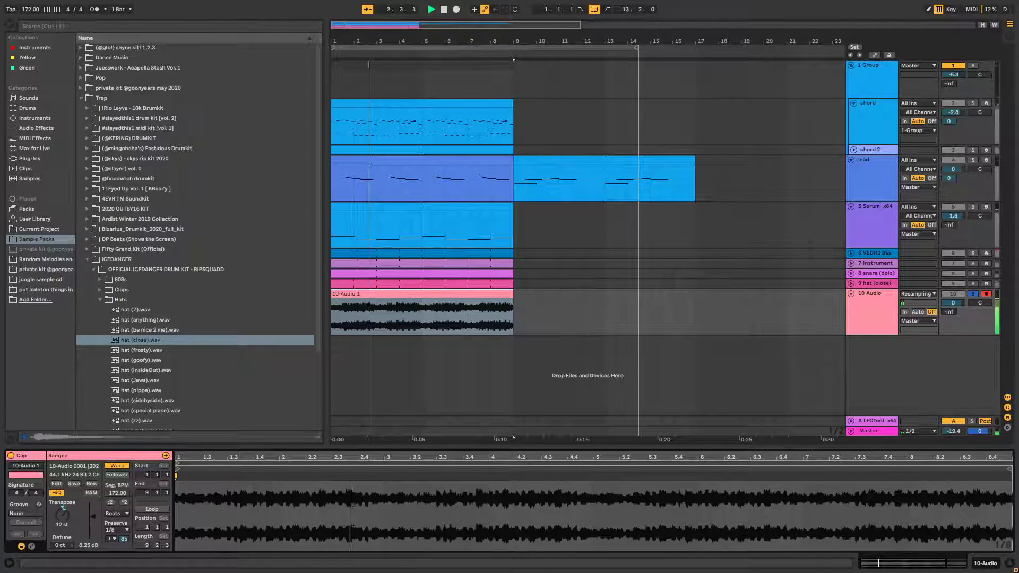
# - Delete the second lead clip between bars 9 and 17
pyautogui.moveTo(765, 231); pyautogui.dragTo(518, 186)
pyautogui.press('Delete')
pyautogui.moveTo(557, 304); pyautogui.dragTo(548, 304)
pyautogui.moveTo(466, 294)
pyautogui.mouseDown()
pyautogui.moveTo(528, 304)
pyautogui.moveTo(464, 303)
pyautogui.mouseUp()
# - Unsolo the audio track, mute the chord group and lead tracks, and play from bar 1
pyautogui.press('space')
pyautogui.click(973, 294)
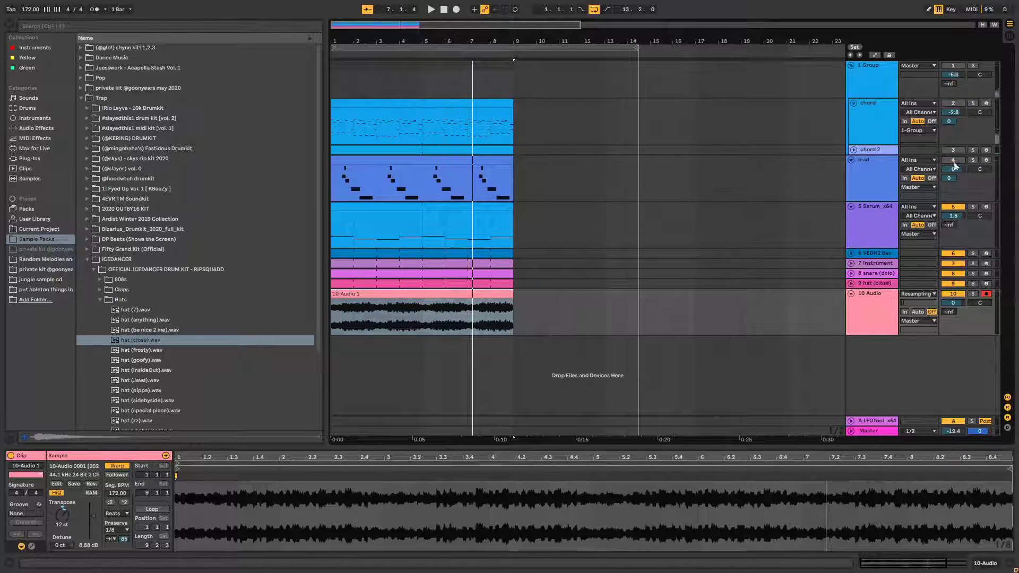
pyautogui.click(335, 326)
pyautogui.press('space')
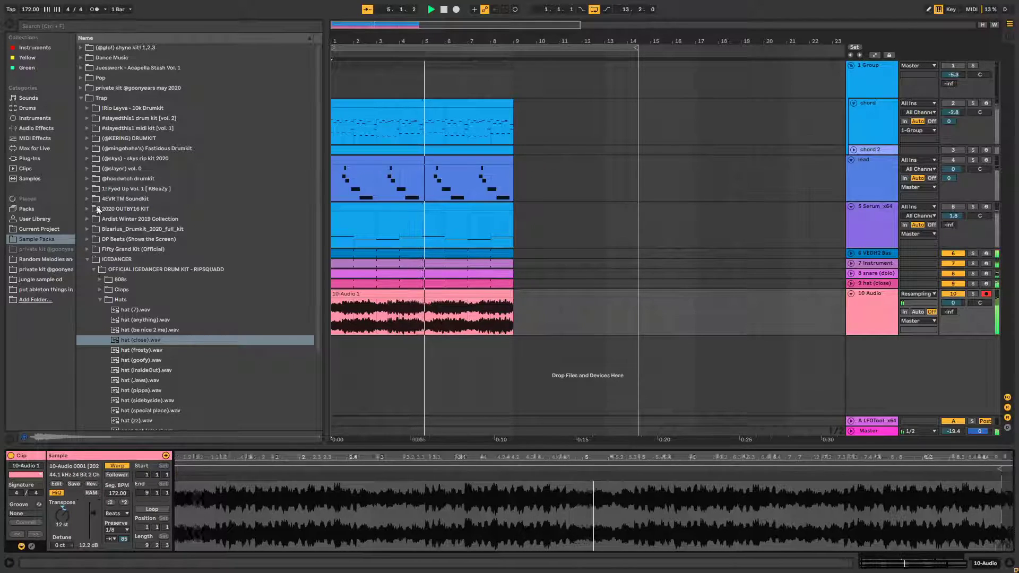
# - Duplicate the resampled audio clip to bar 9 and transpose the copy to -12 st
pyautogui.click(377, 291)
pyautogui.hotkey('ctrl', 'd')
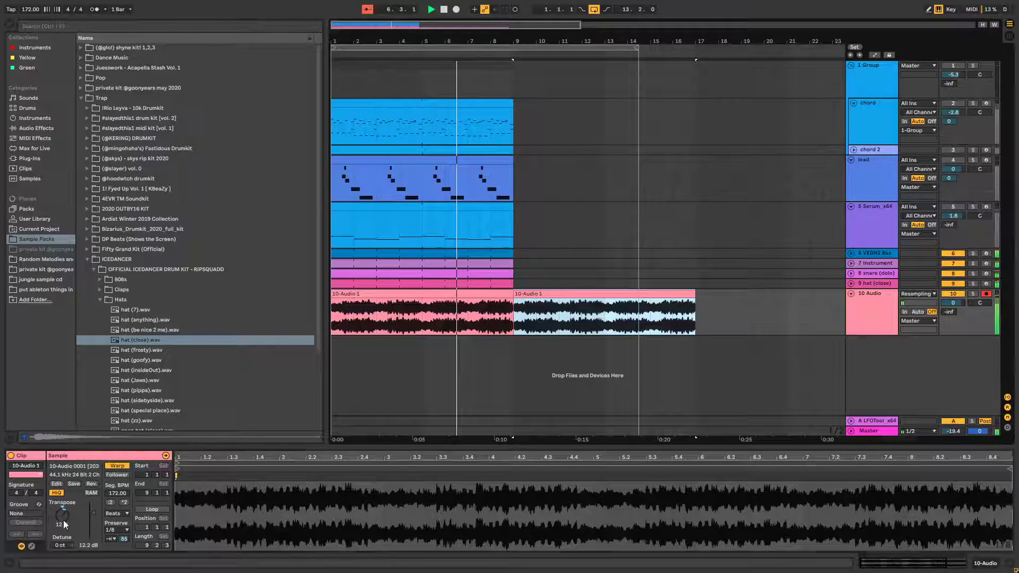
pyautogui.click(63, 523)
pyautogui.write('-12 st')
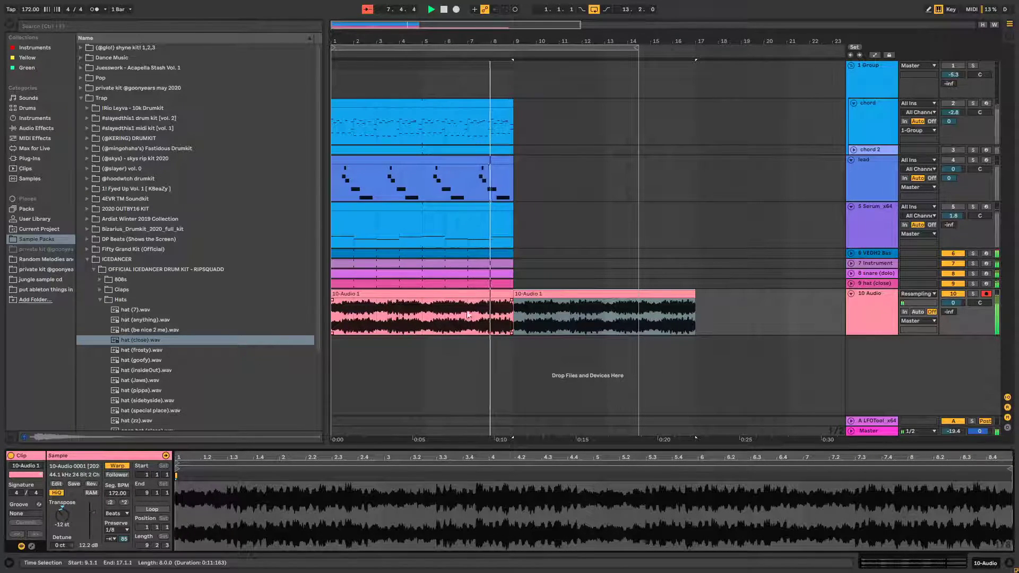
# - Duplicate the eight-bar chord, lead, bass and drum clips to bars 9 through 16
pyautogui.moveTo(515, 284); pyautogui.dragTo(211, 116)
pyautogui.hotkey('ctrl', 'd')
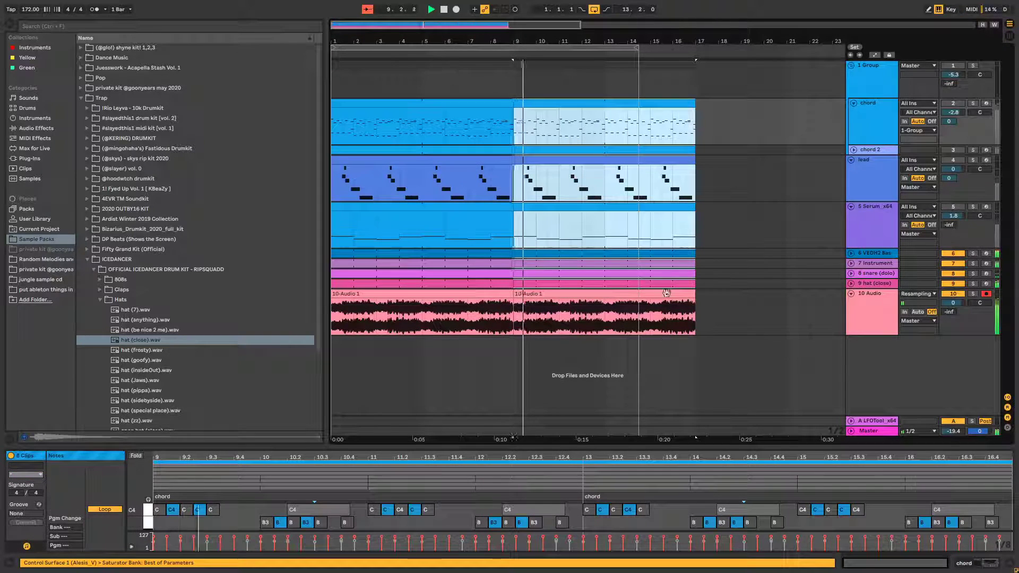
# - Adjust the second audio clip's transient envelope, replay from bar 1 and set the first clip's Preserve to 1/4
pyautogui.click(677, 302)
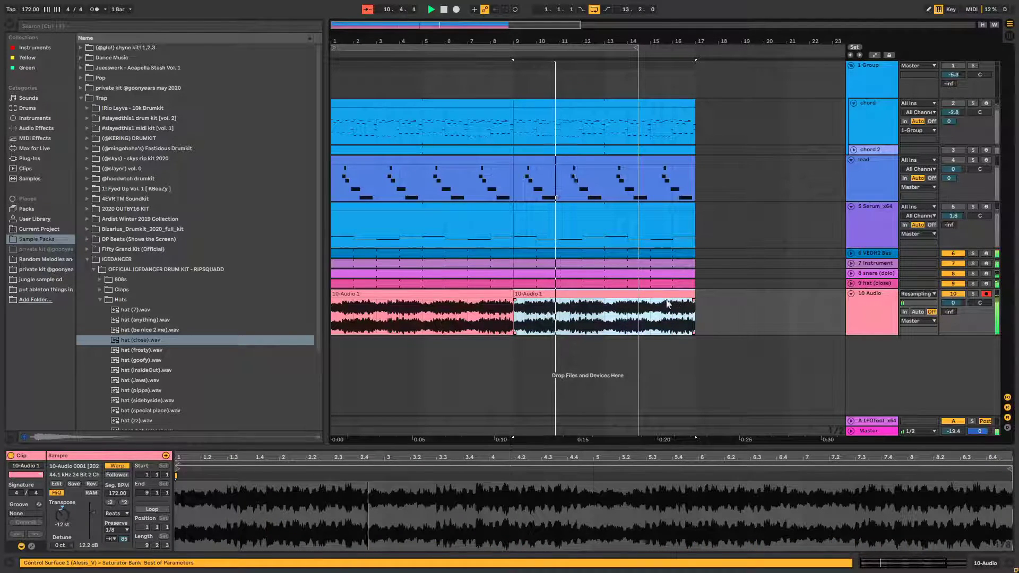
pyautogui.moveTo(124, 539)
pyautogui.mouseDown()
pyautogui.moveTo(124, 571)
pyautogui.moveTo(123, 526)
pyautogui.moveTo(123, 540)
pyautogui.mouseUp()
pyautogui.press('space')
pyautogui.click(342, 317)
pyautogui.press('space')
pyautogui.click(117, 531)
pyautogui.click(114, 492)
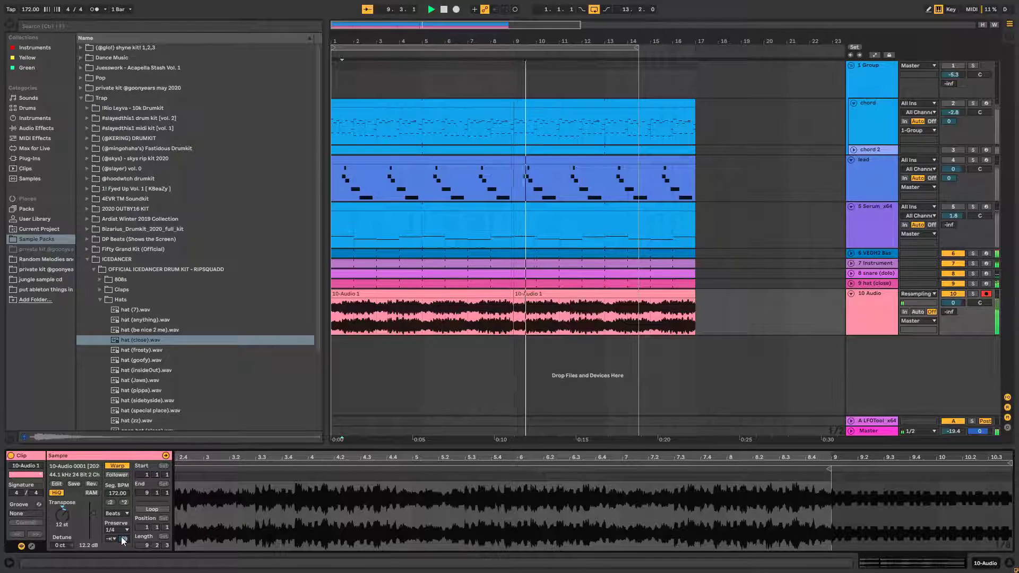
# - Delete the second resampled audio clip, stop playback and delete the whole audio track
pyautogui.click(548, 294)
pyautogui.press('Delete')
pyautogui.click(347, 294)
pyautogui.press('space')
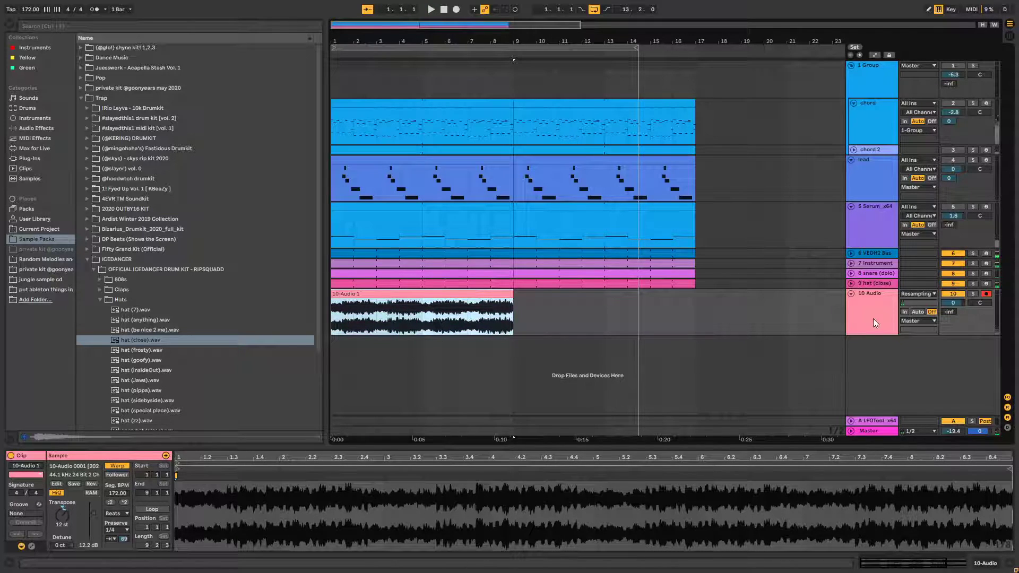
pyautogui.click(874, 319)
pyautogui.press('Delete')
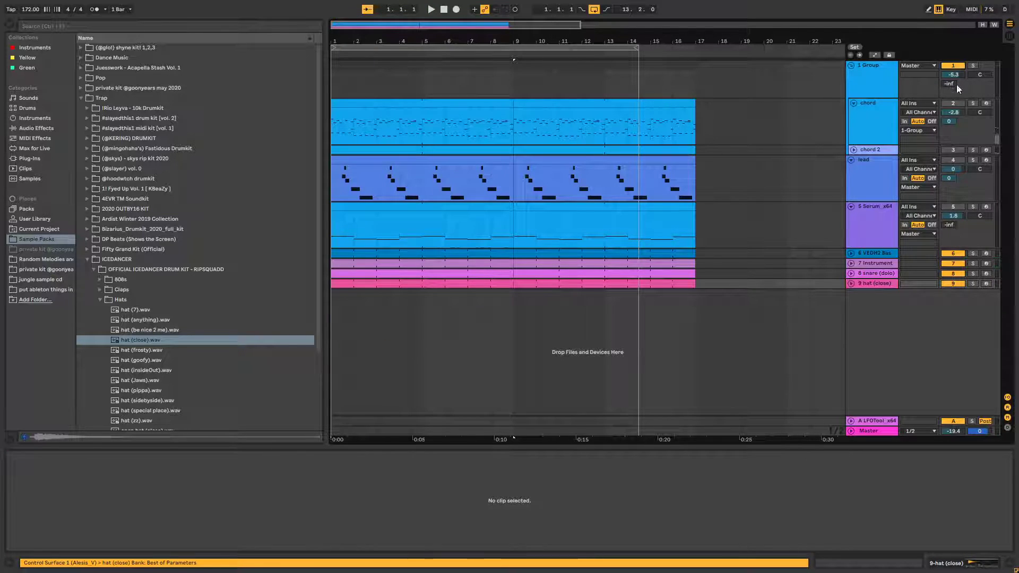
# - Unmute the chord and lead tracks and mute the hat track while playing an eight-bar arrangement loop
pyautogui.click(948, 142)
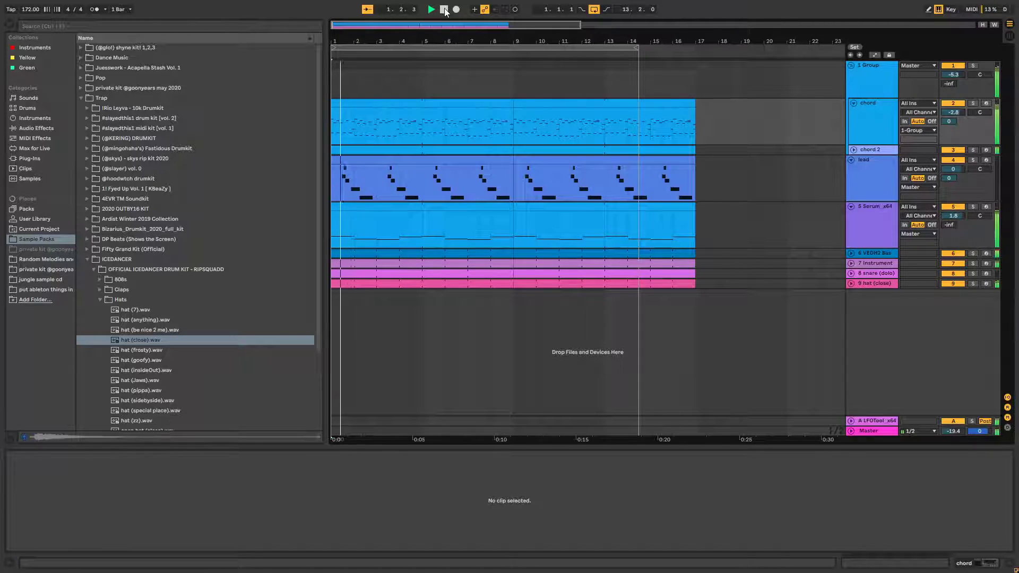
pyautogui.moveTo(637, 48); pyautogui.dragTo(512, 57)
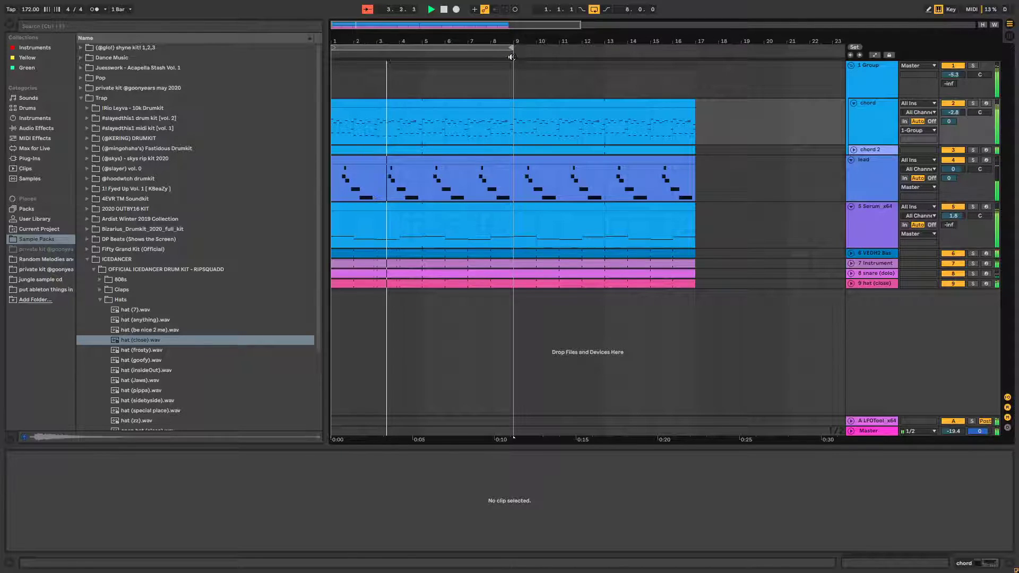
pyautogui.click(954, 283)
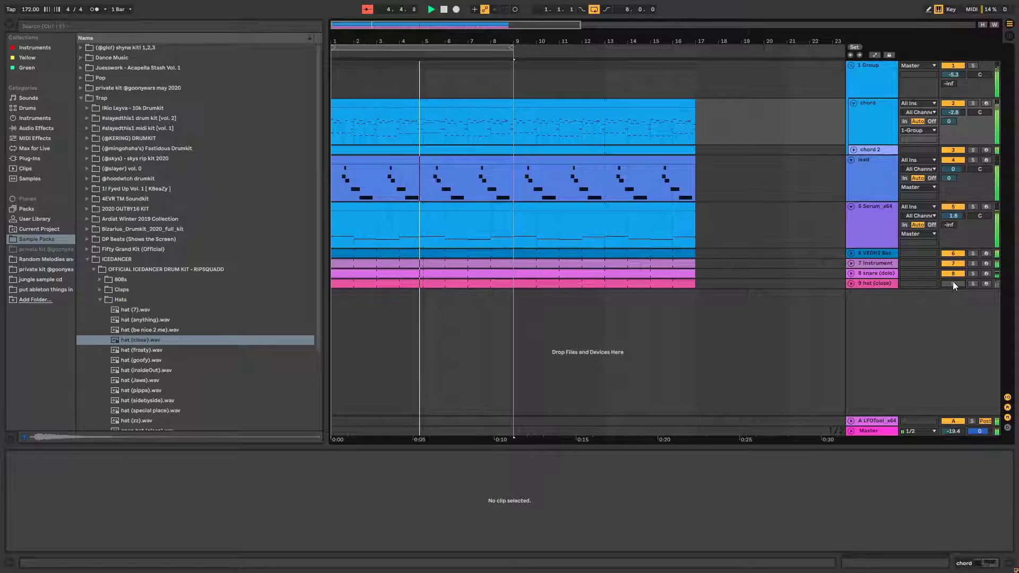